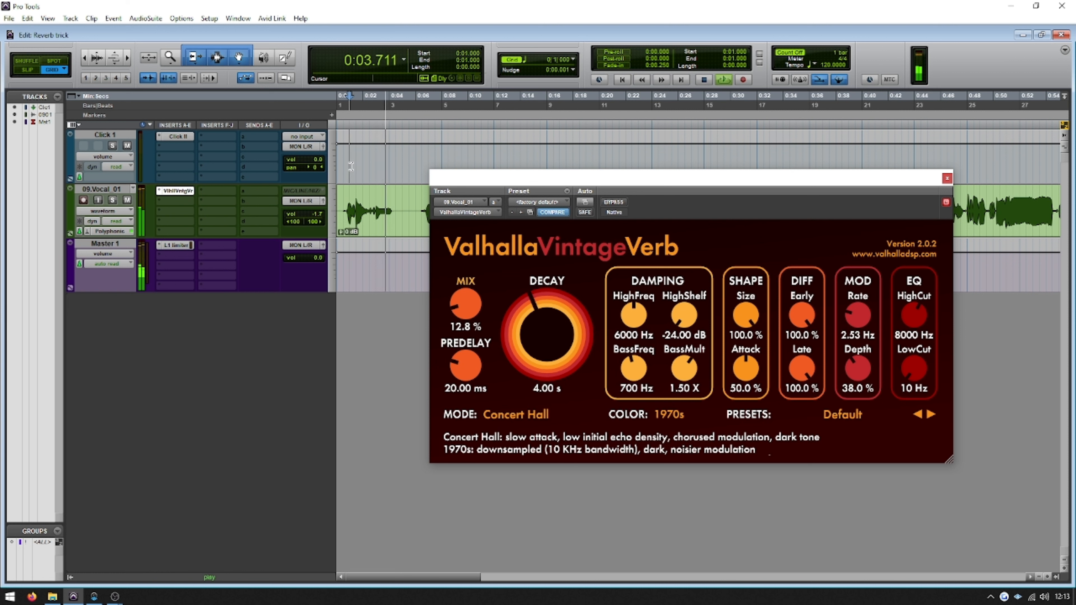
Stop playback and remove the ValhallaVintageVerb insert from the 09.Vocal_01 track
key("space")
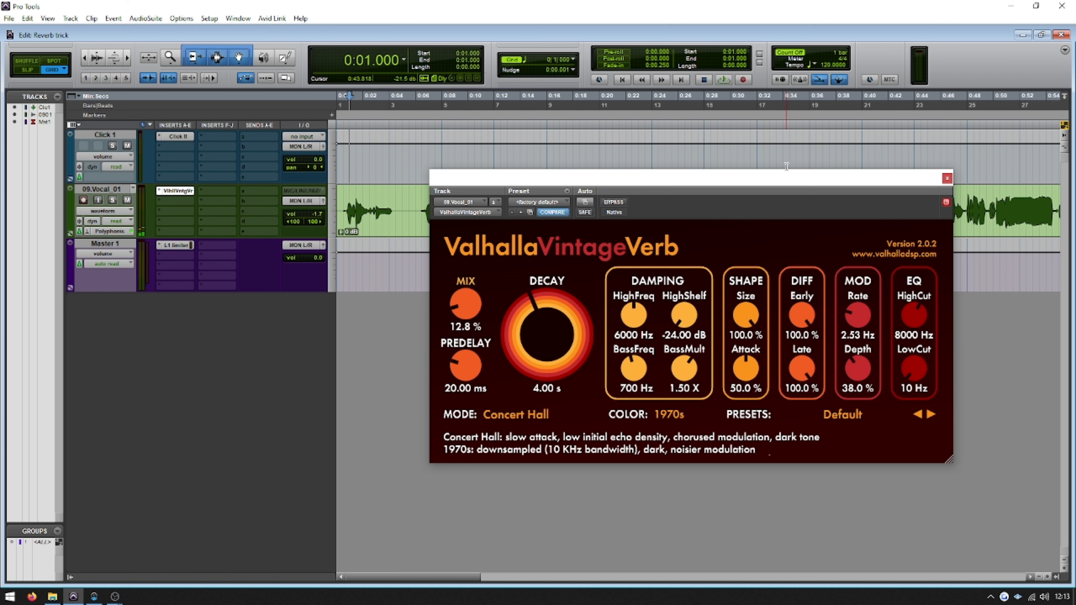
left_click(947, 180)
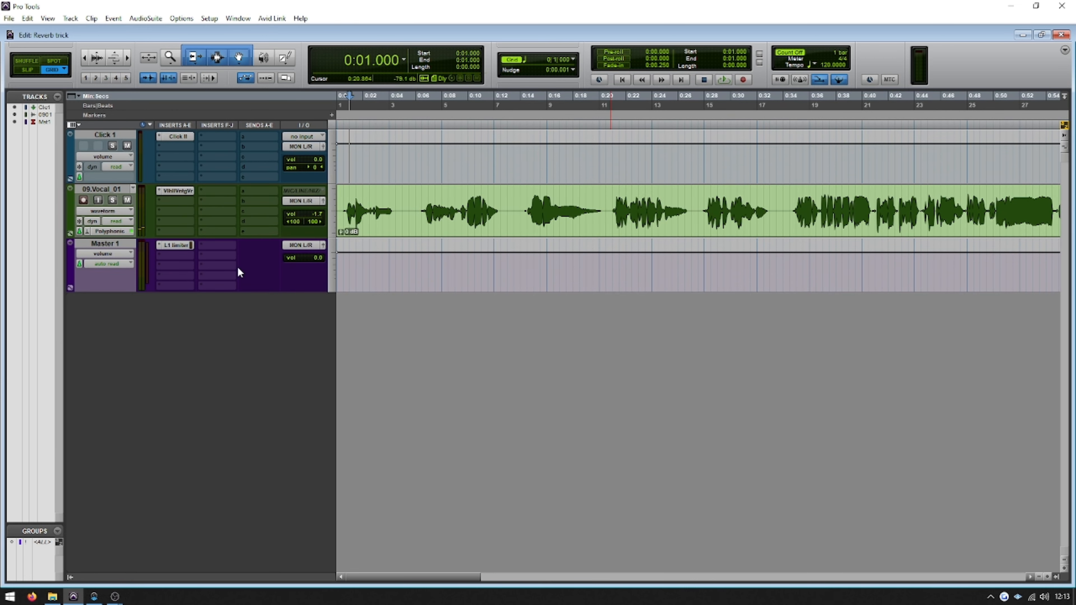
left_click(159, 191)
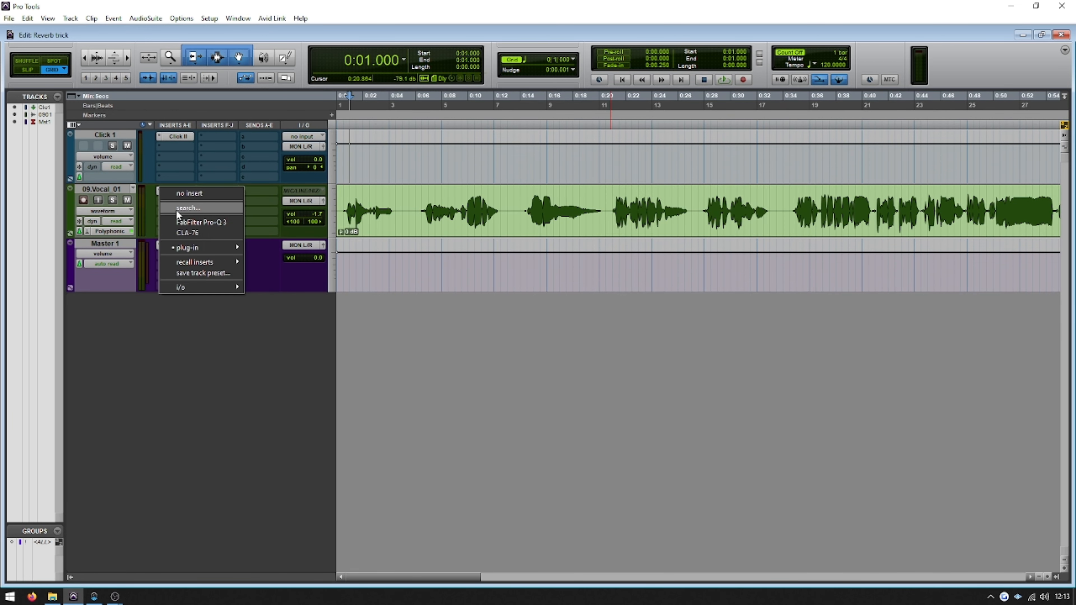
left_click(168, 194)
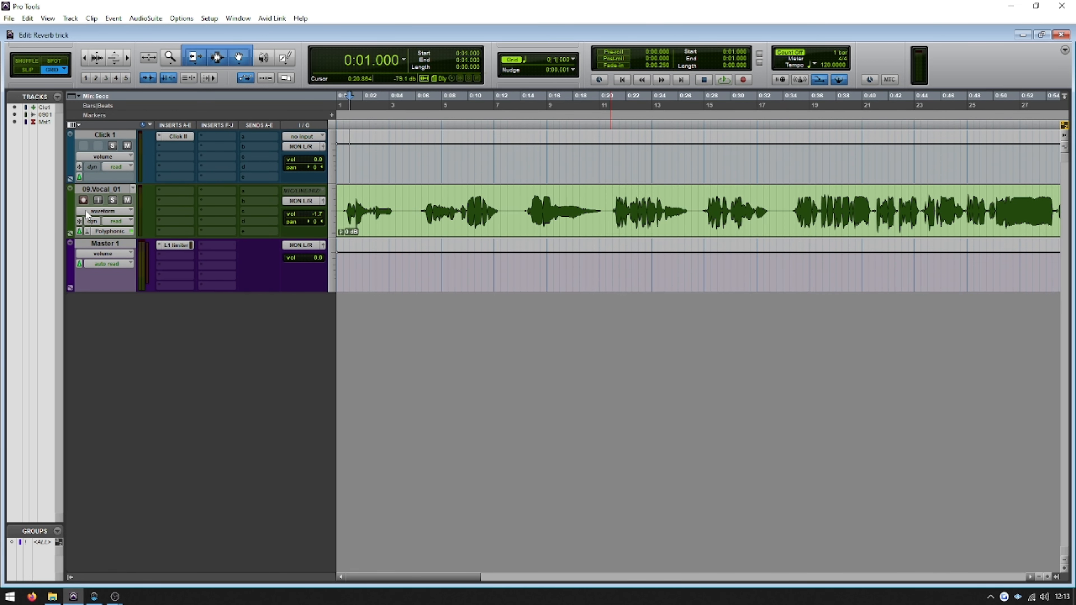
Create one new stereo Aux Input track named Reverb below the vocal track
left_click(108, 187)
left_click(70, 18)
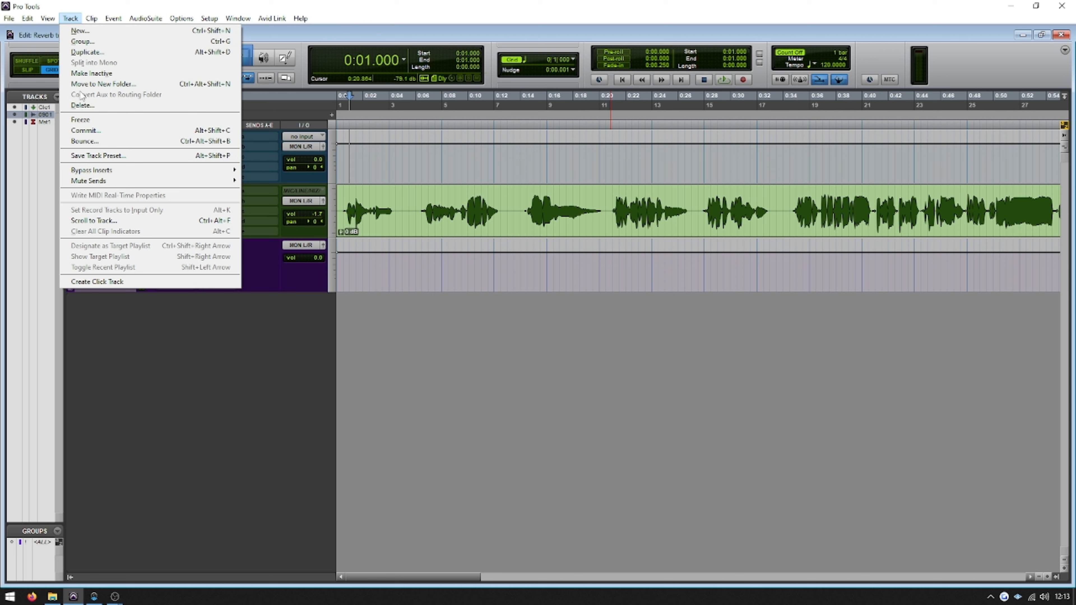
left_click(80, 31)
left_click(417, 205)
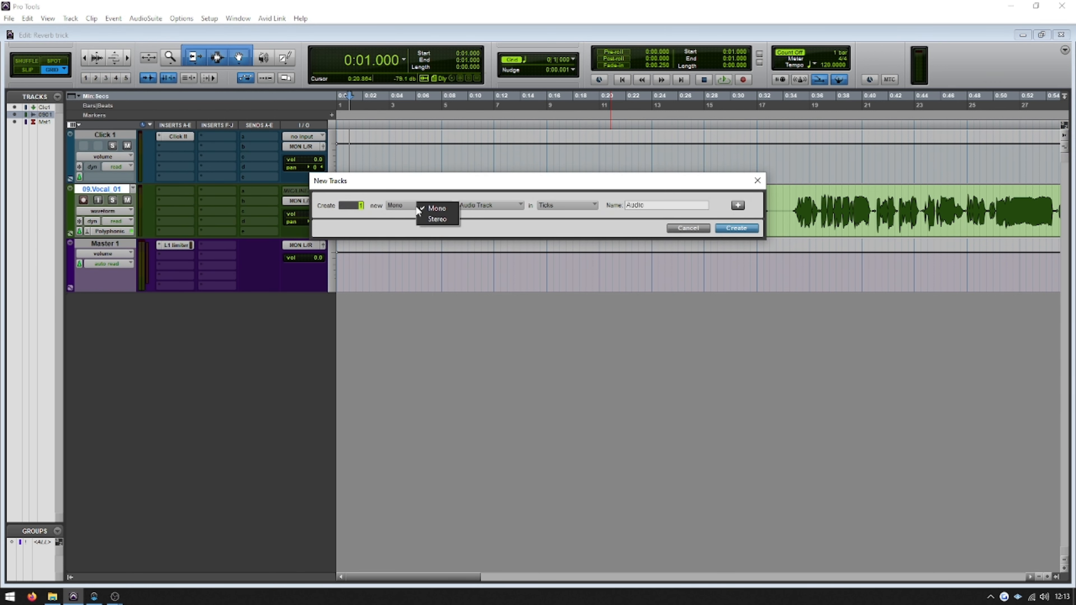
left_click(423, 221)
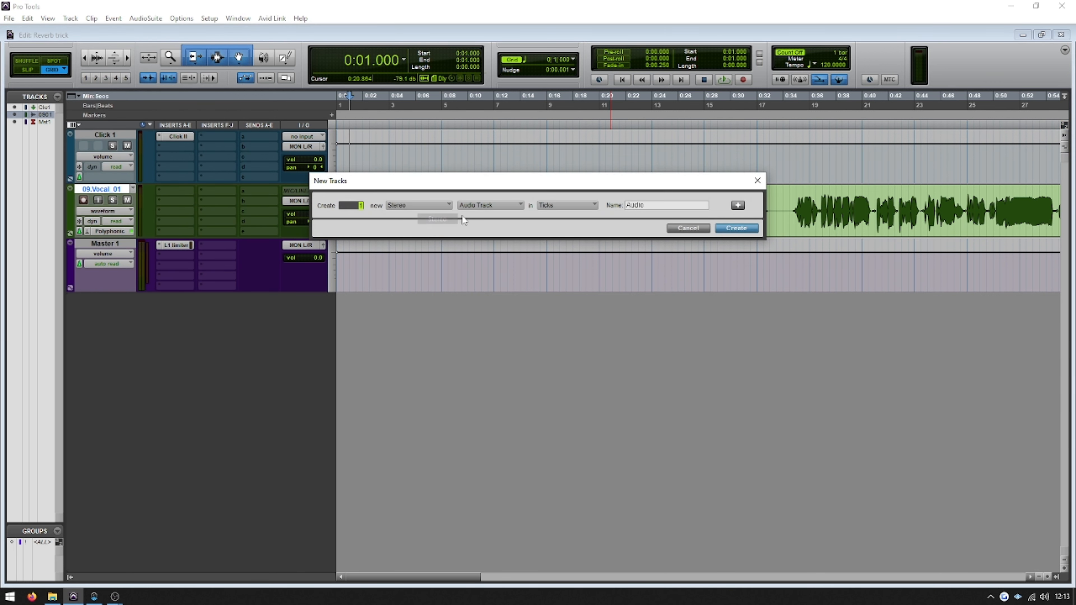
left_click(481, 207)
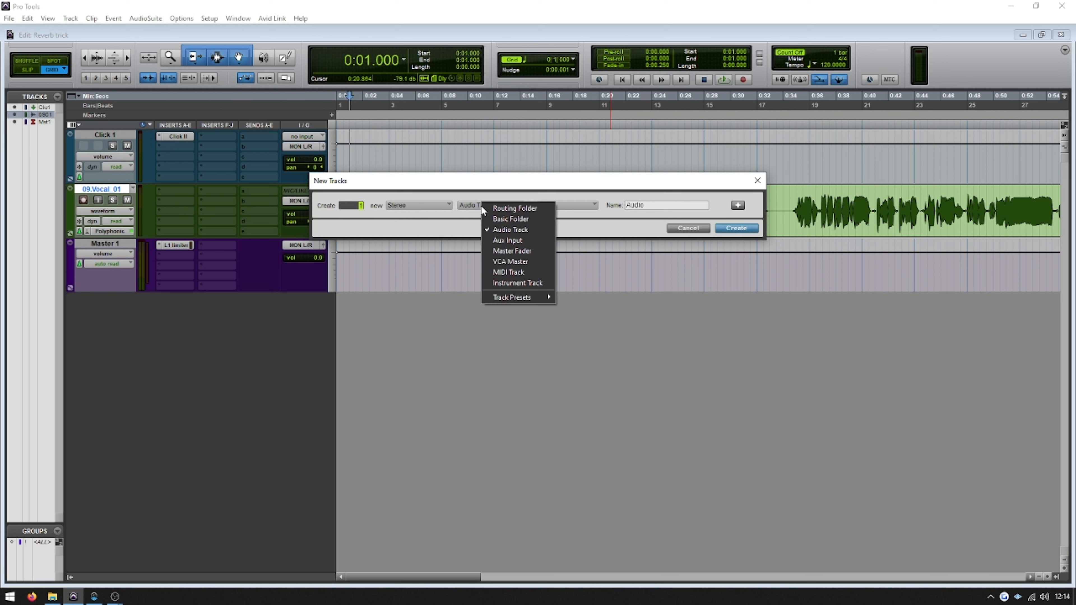
left_click(508, 241)
key("Tab")
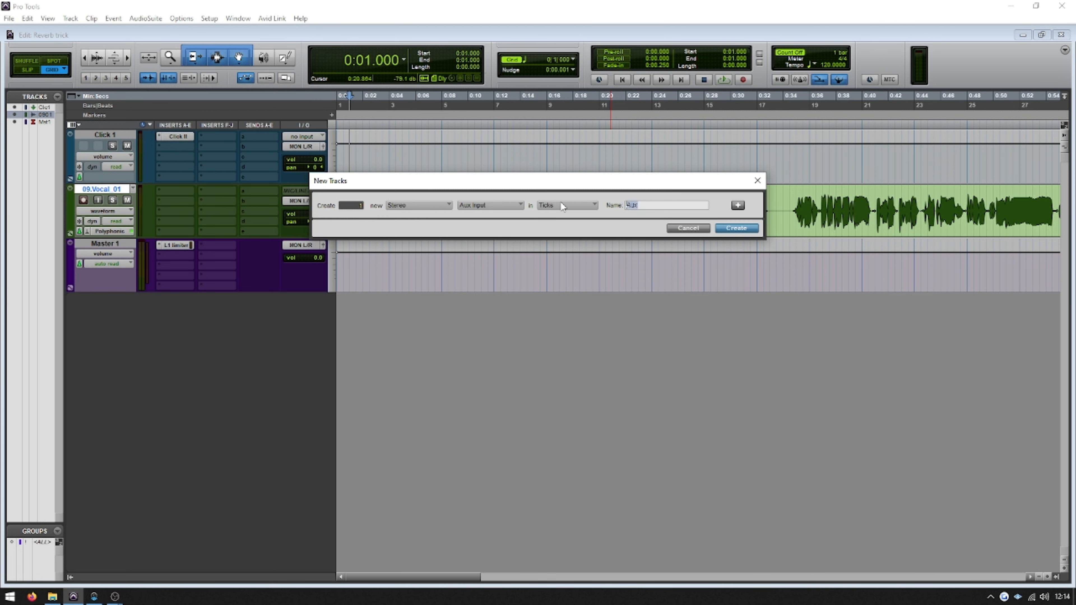
type("Reverb")
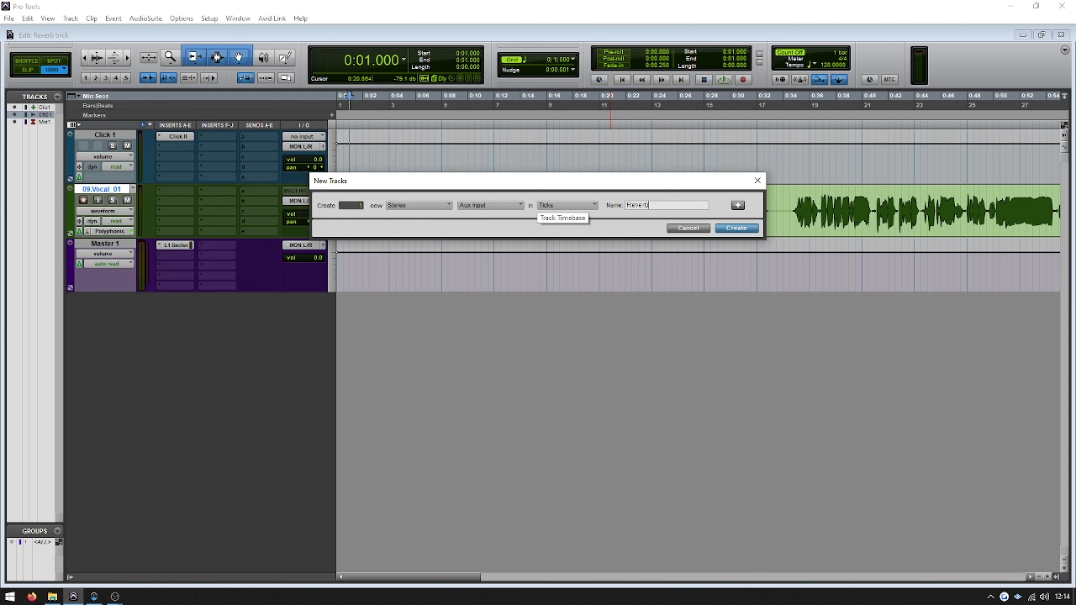
key("Return")
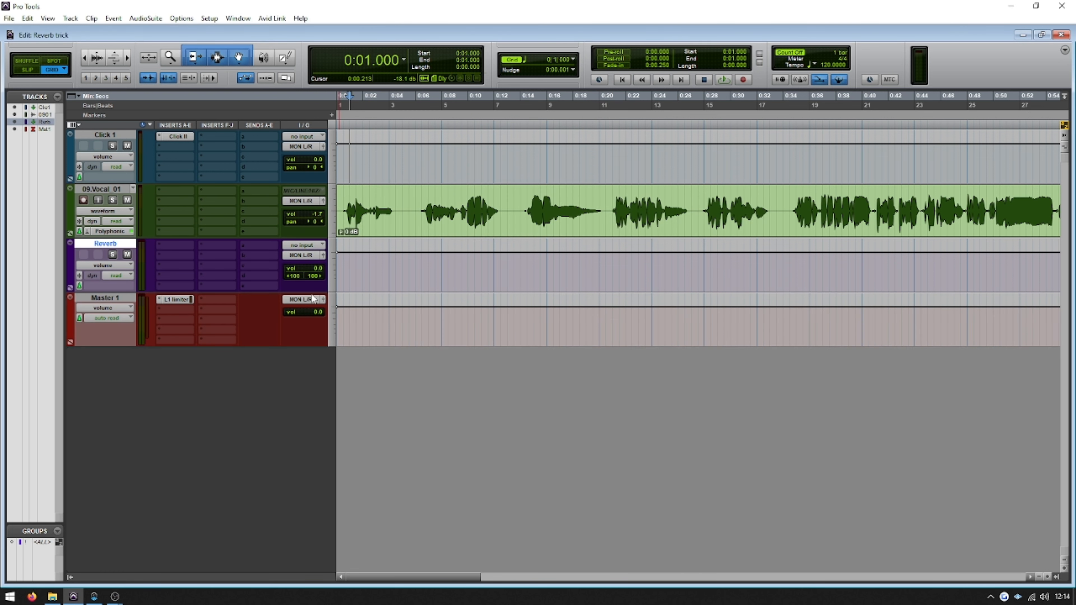
Set the Reverb track's input to stereo Bus 21-22 and rename that bus Reverb
left_click(299, 243)
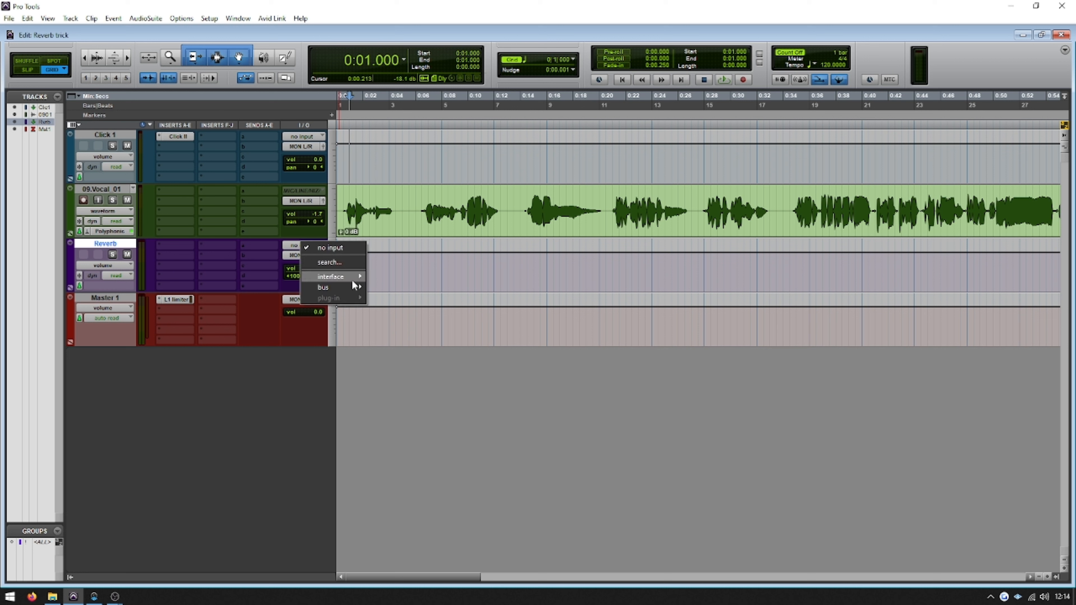
mouse_move(345, 286)
mouse_move(389, 286)
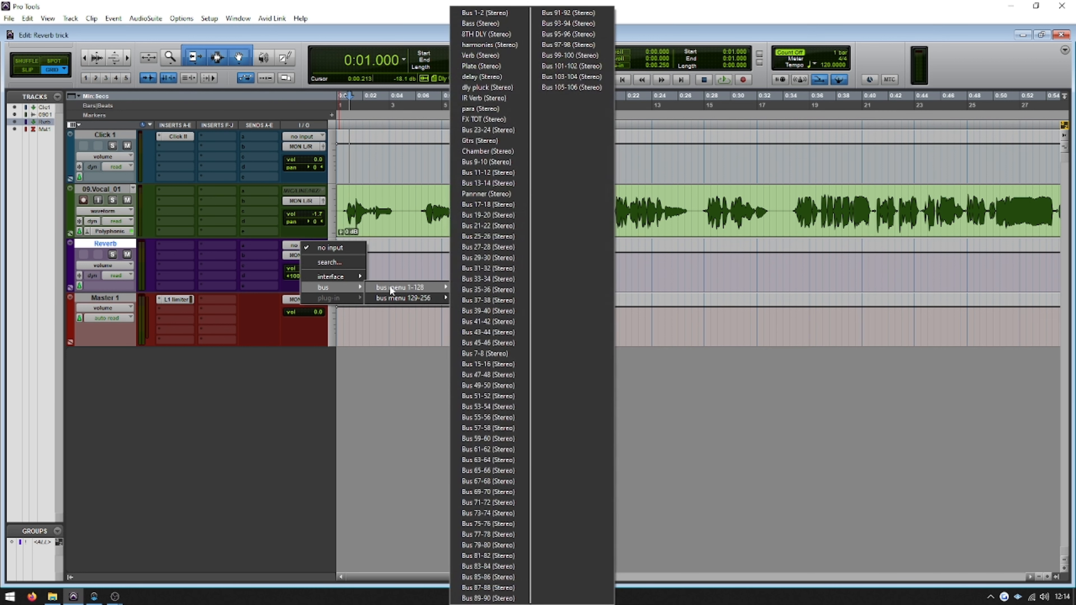
left_click(495, 227)
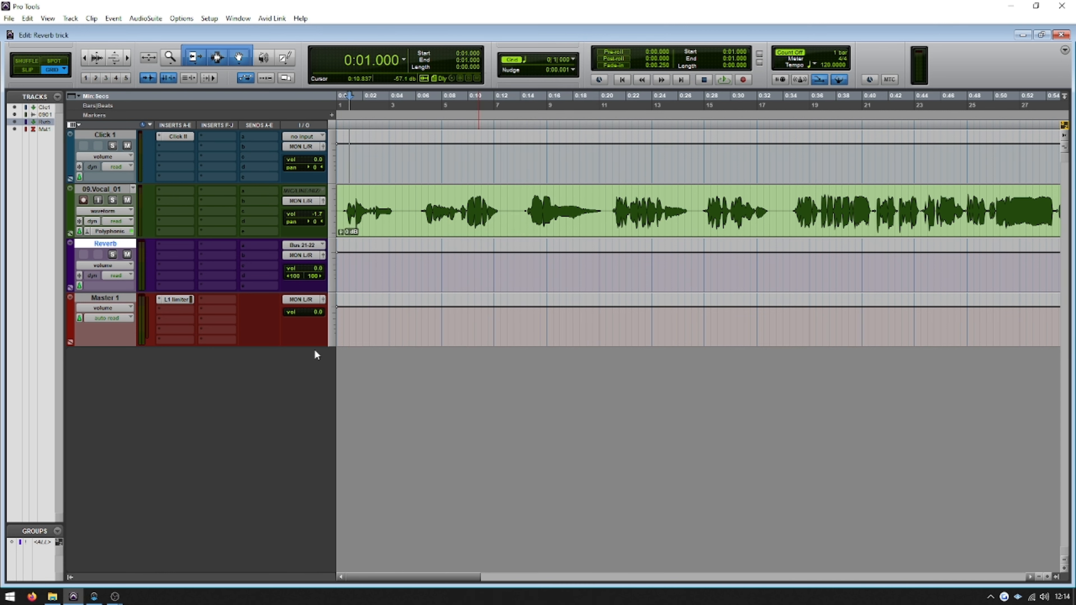
right_click(304, 245)
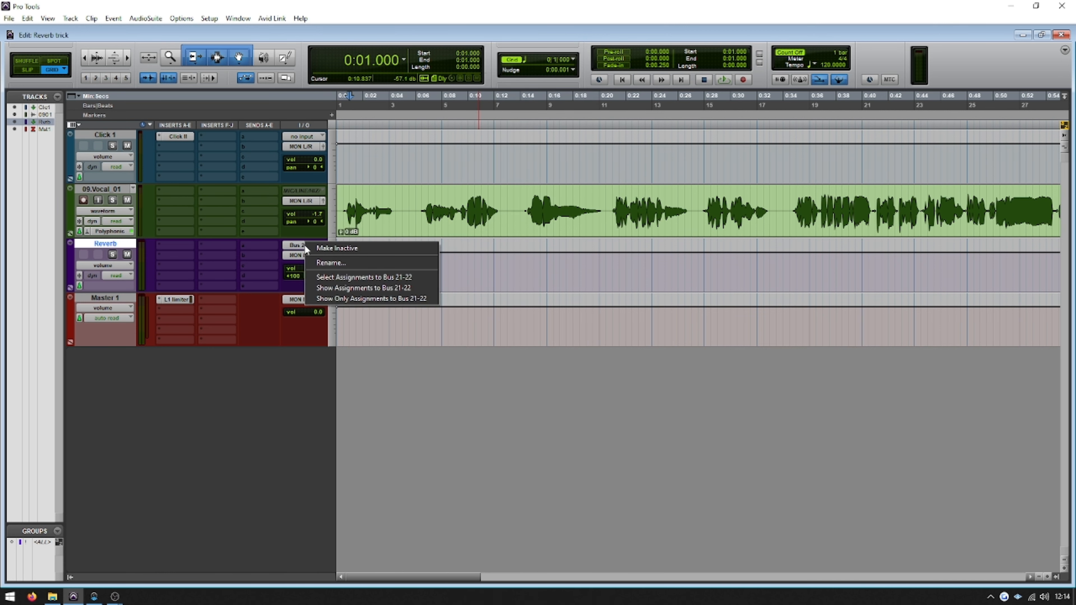
left_click(344, 263)
type("Reverb")
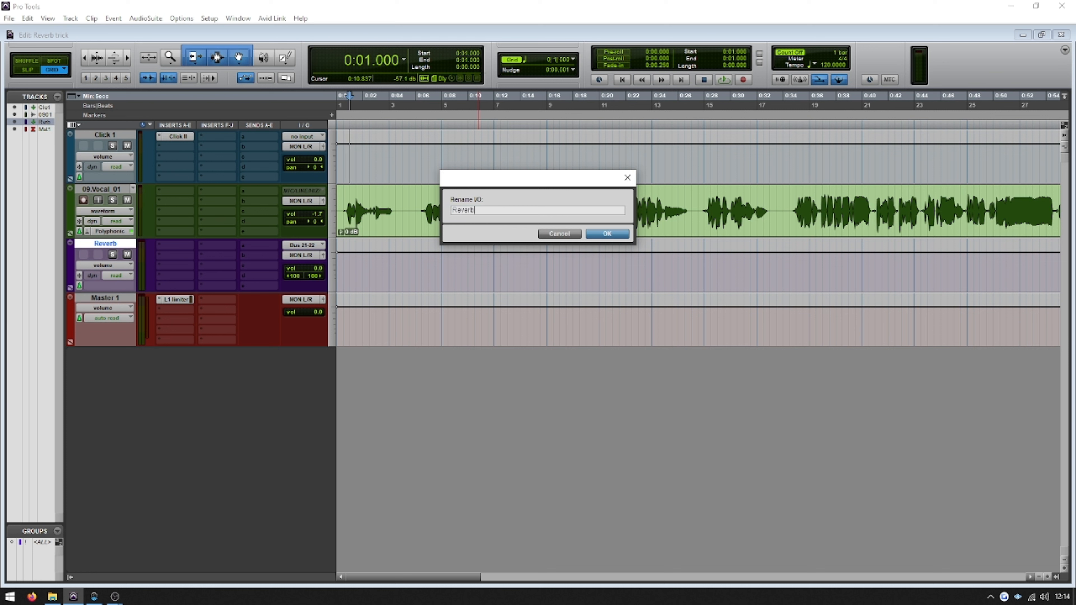
key("Return")
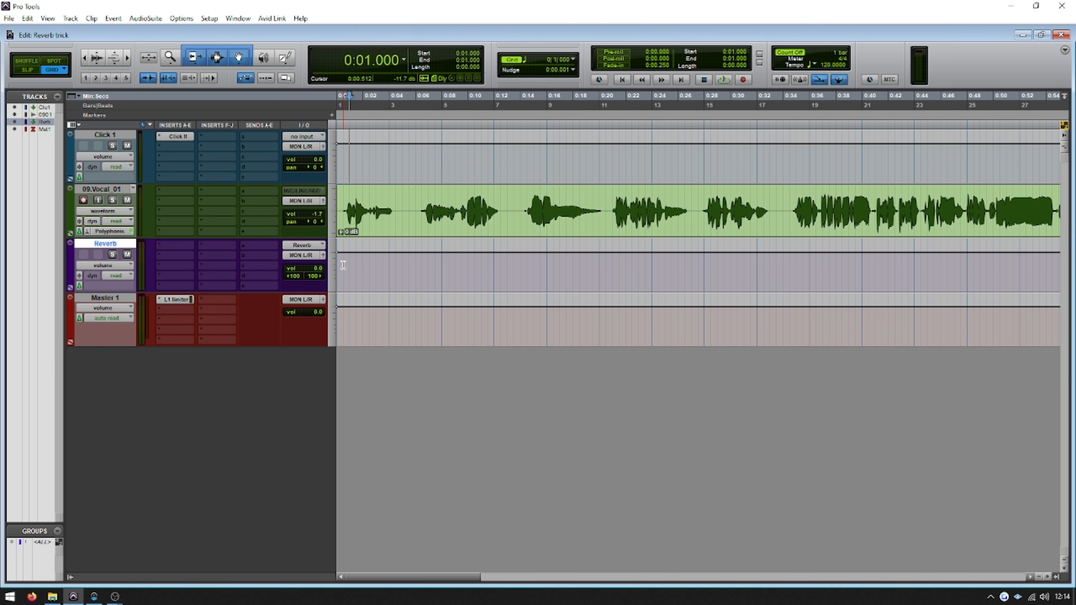
Add a send on the 09.Vocal_01 track routed to the stereo Reverb bus
left_click(246, 191)
mouse_move(273, 232)
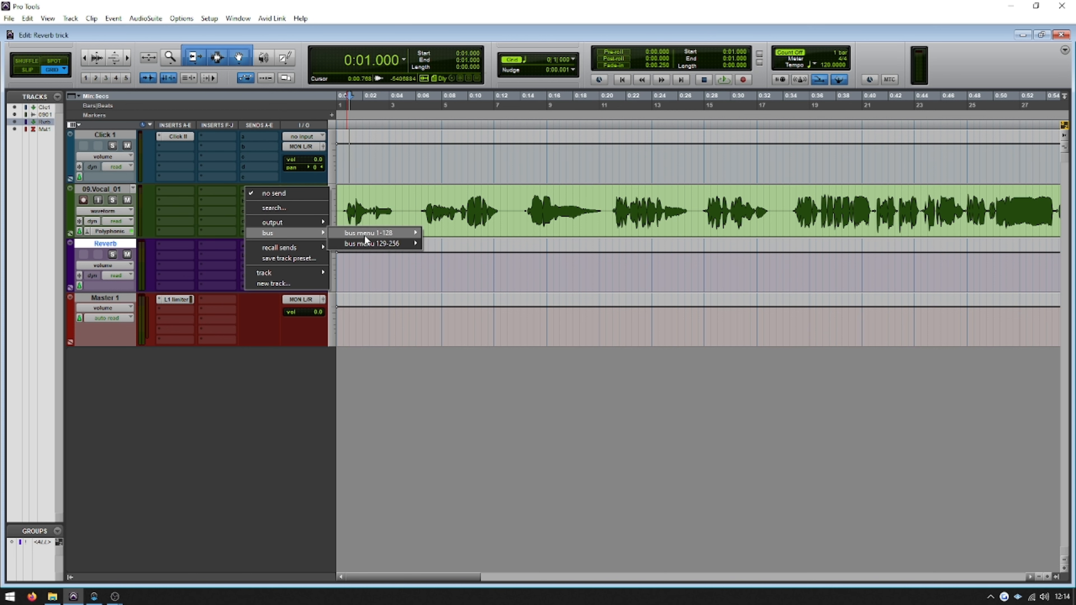
mouse_move(365, 237)
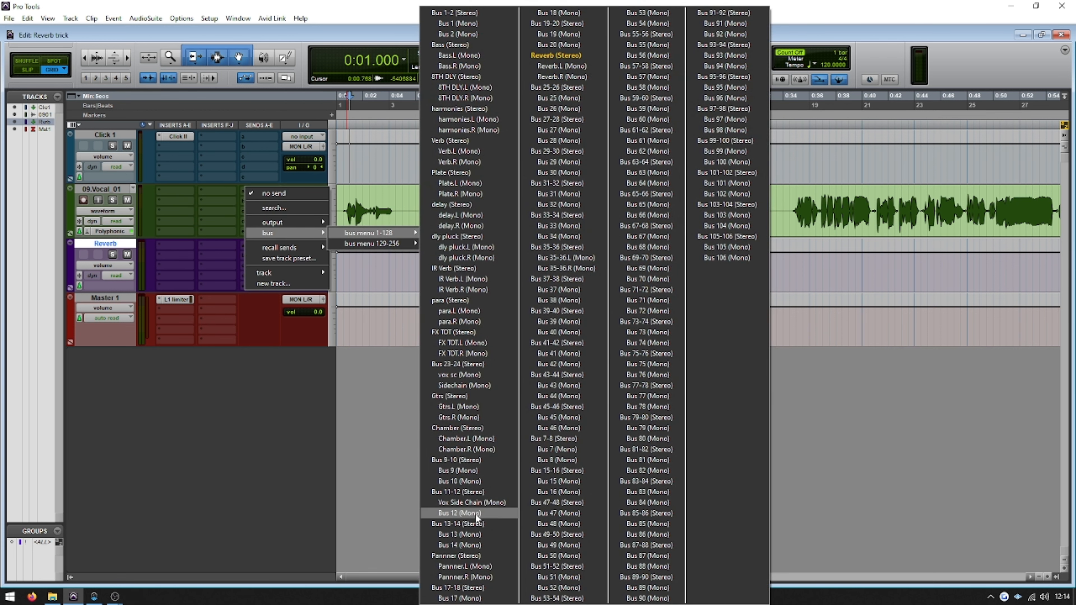
left_click(556, 54)
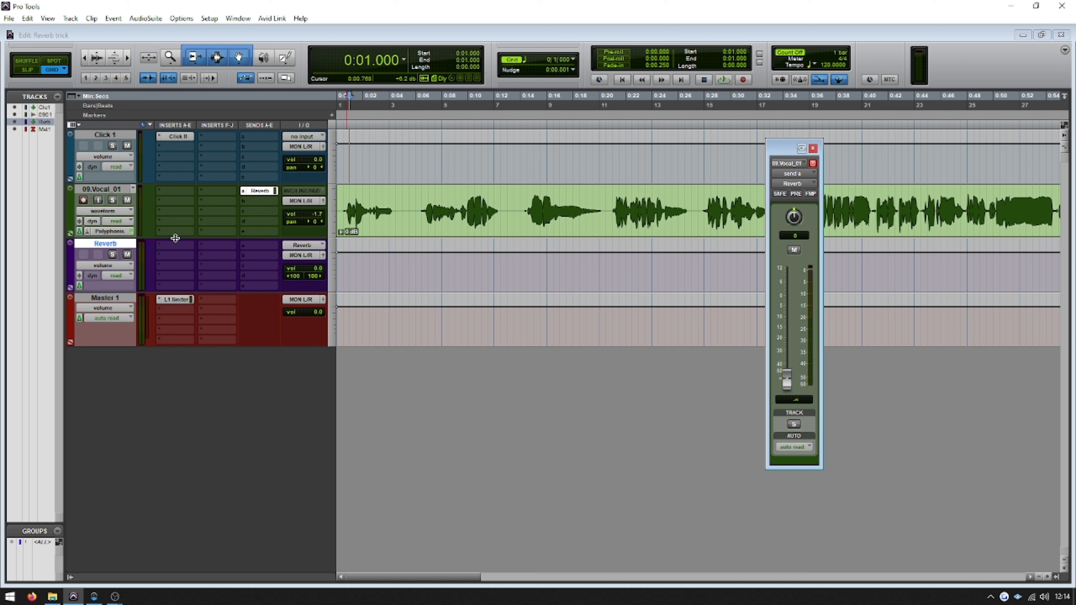
Insert the stereo D-Verb reverb in the Reverb track's first insert slot and move its window lower
left_click(164, 245)
mouse_move(208, 302)
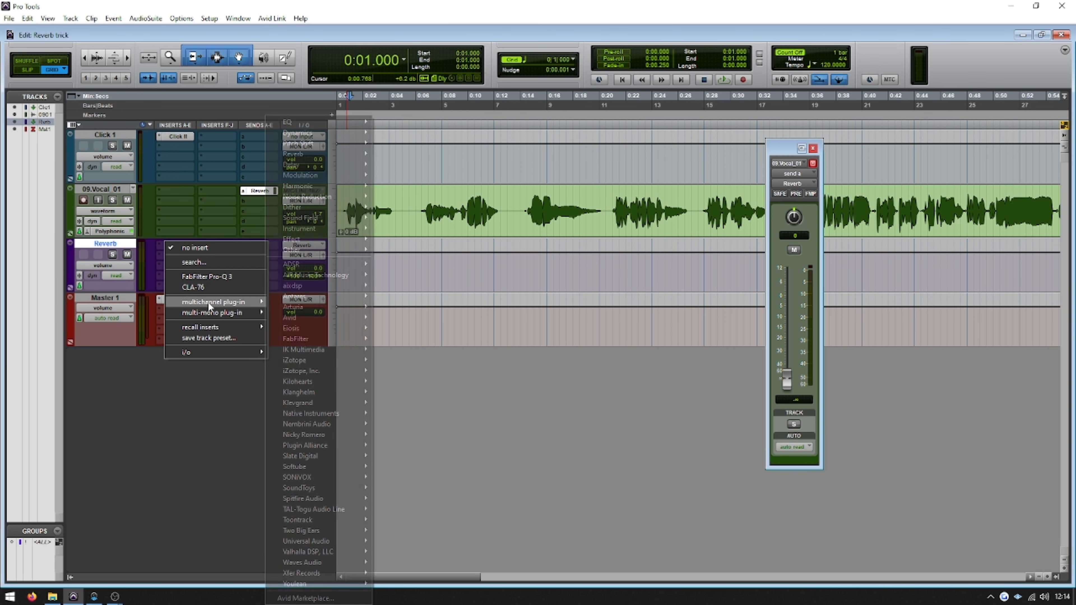
mouse_move(302, 155)
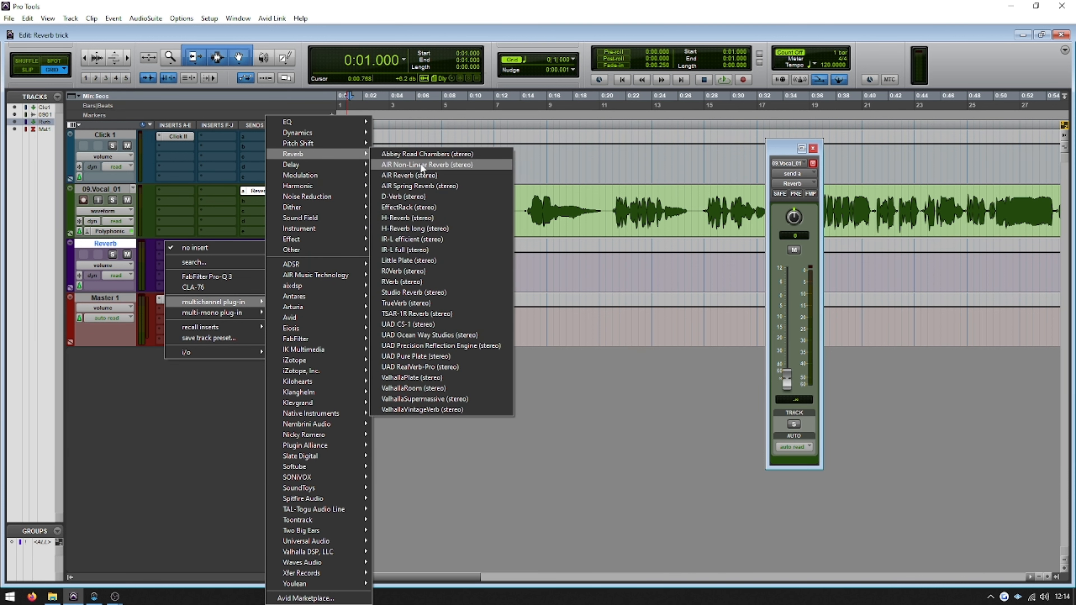
left_click(424, 197)
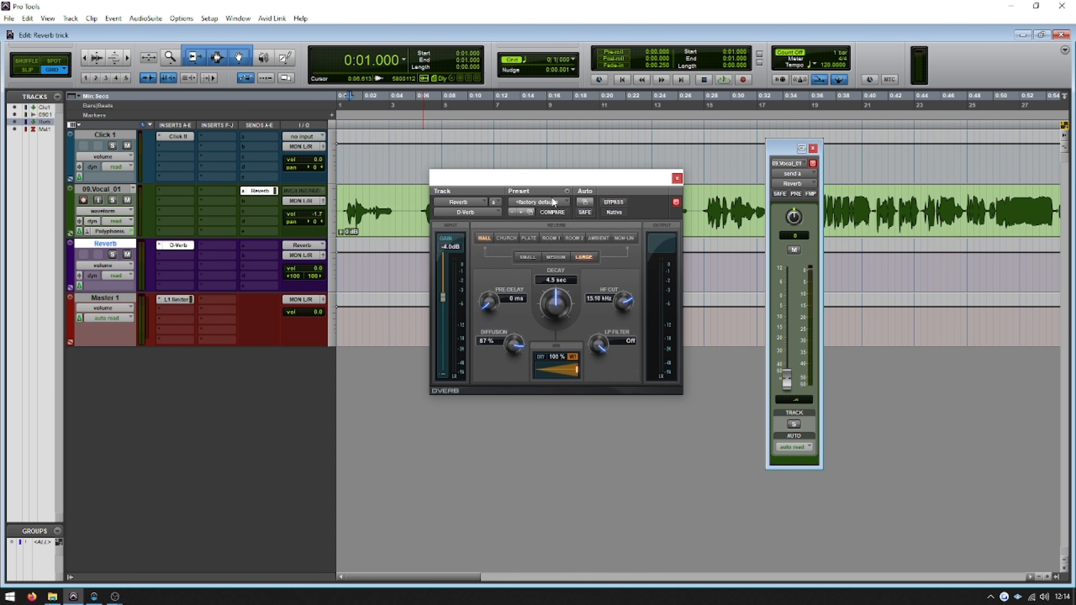
left_click_drag(567, 186, 569, 234)
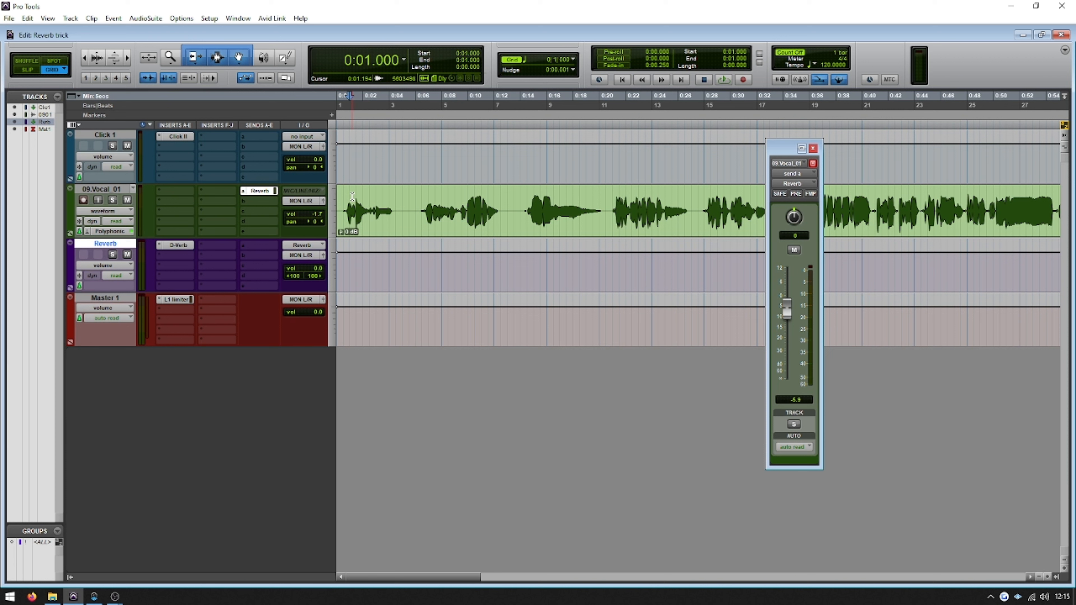
Audition the vocal from the start with its Reverb send raised to about -3.8 dB, and pull the send back down to -117 dB
key("Return")
key("space")
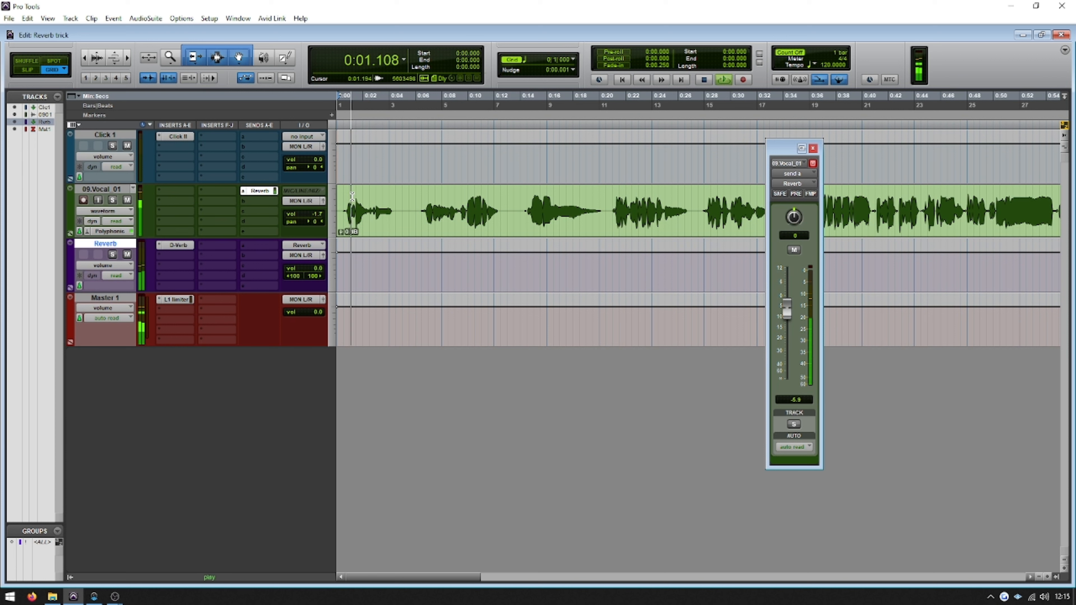
left_click_drag(785, 312, 790, 305)
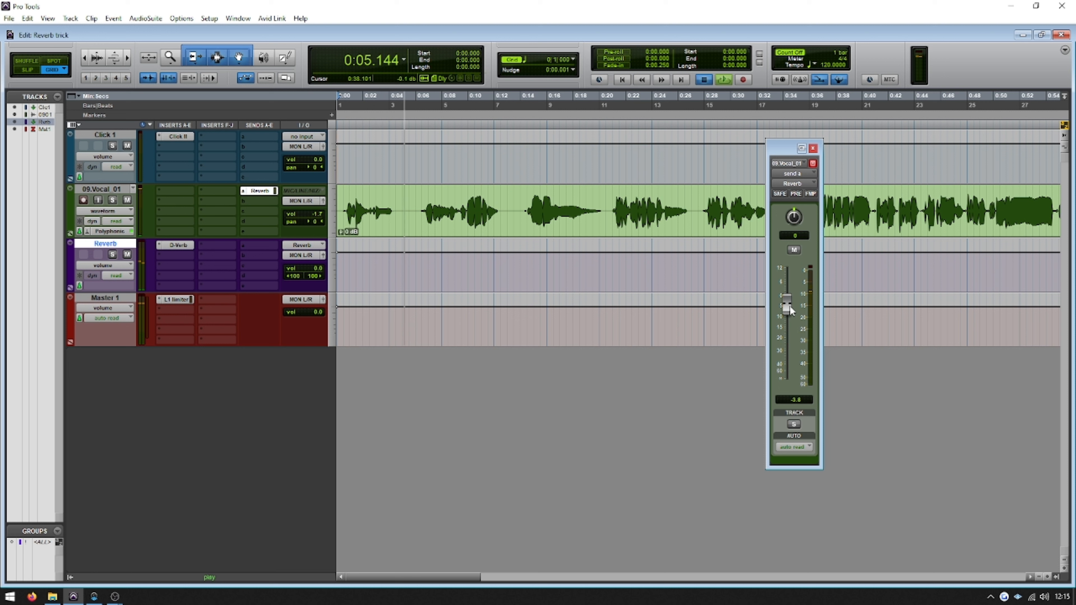
key("space")
left_click_drag(787, 305, 723, 380)
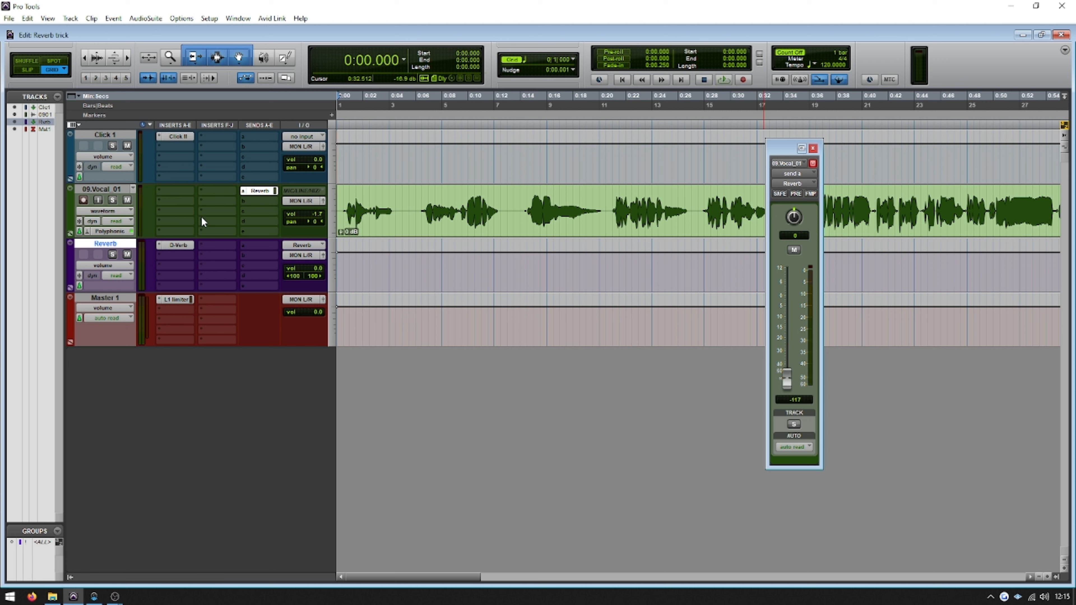
Insert the stereo REQ 4 equalizer directly after D-Verb on the Reverb track
left_click(178, 246)
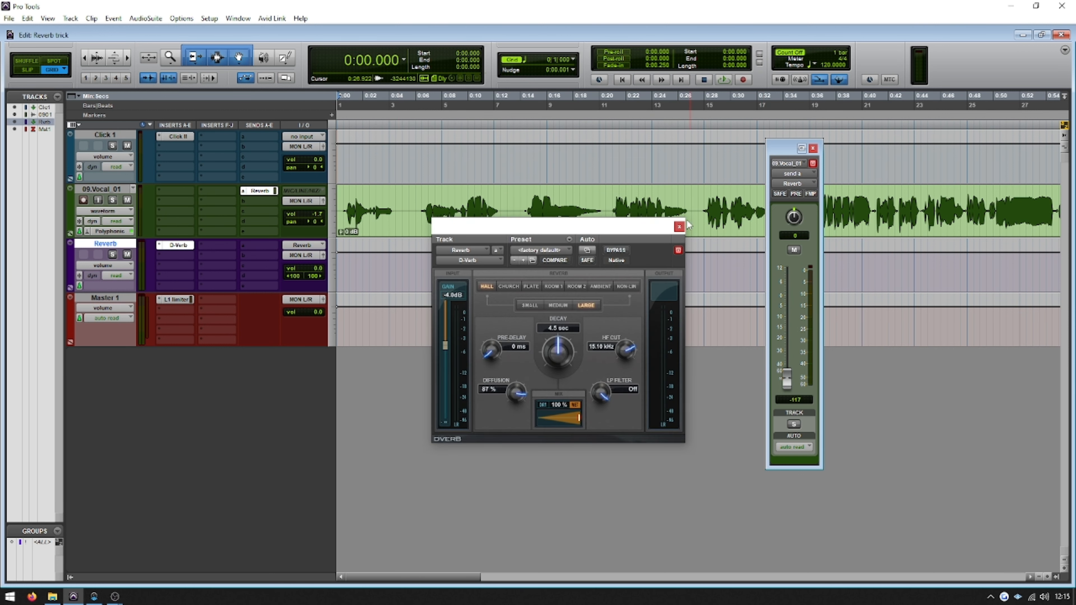
left_click(679, 228)
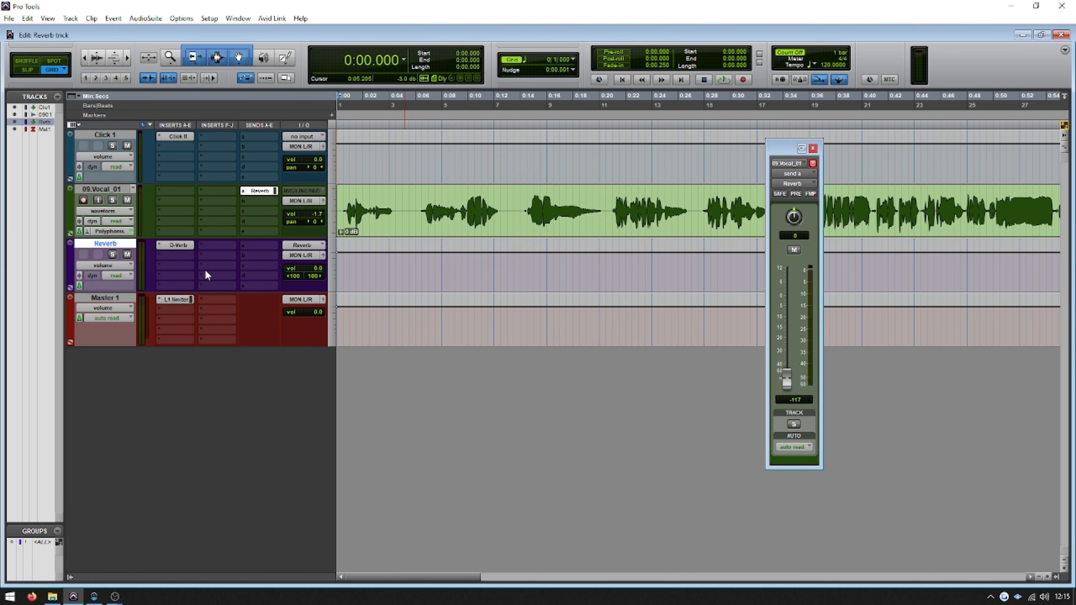
left_click(166, 256)
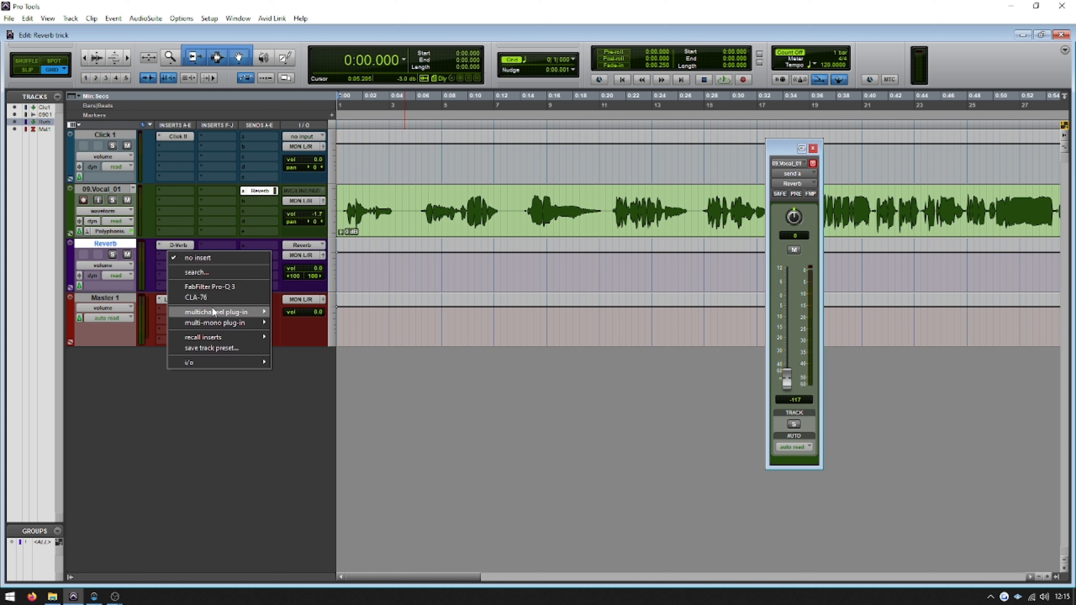
mouse_move(215, 313)
mouse_move(313, 123)
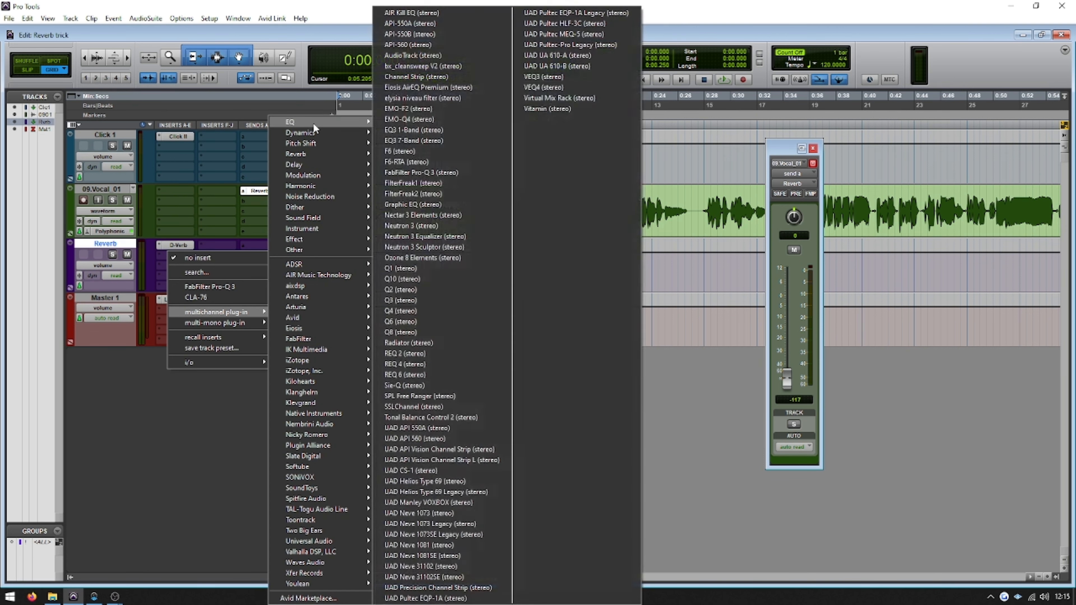
left_click(418, 364)
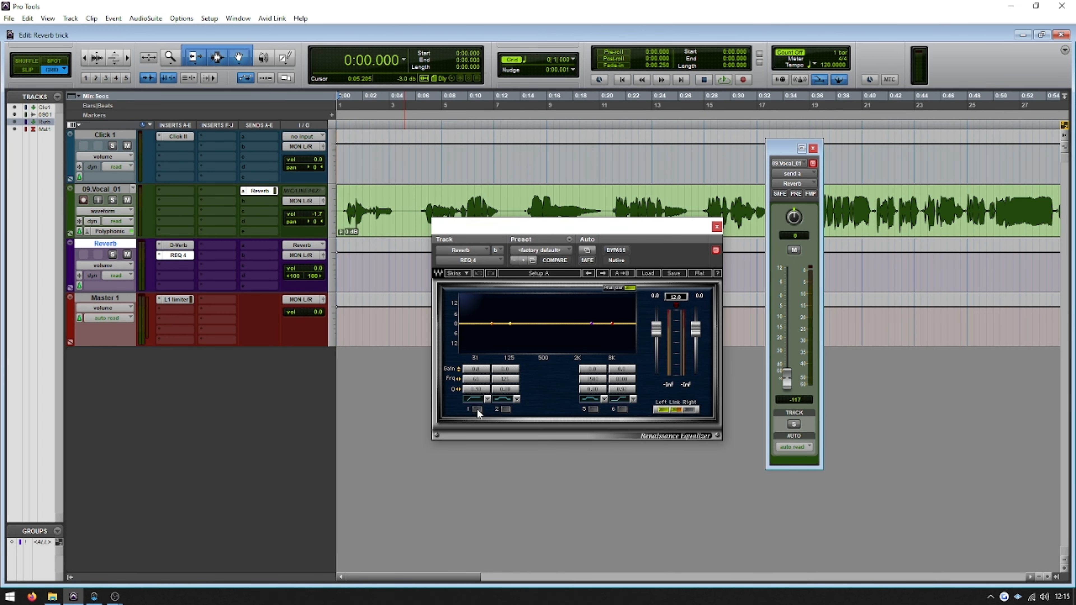
Enable REQ 4's low-cut band 1 and high-cut band 6, raising the low-cut frequency and lowering the high-cut frequency
left_click(477, 409)
left_click(621, 409)
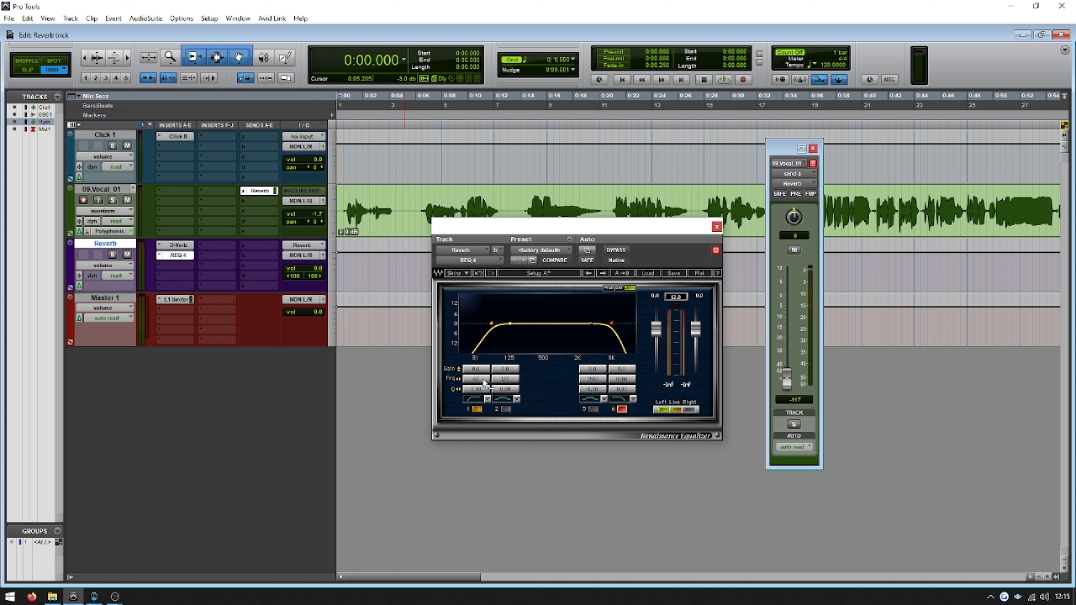
mouse_move(477, 379)
left_mouse_down()
mouse_move(476, 361)
mouse_move(484, 379)
left_mouse_up()
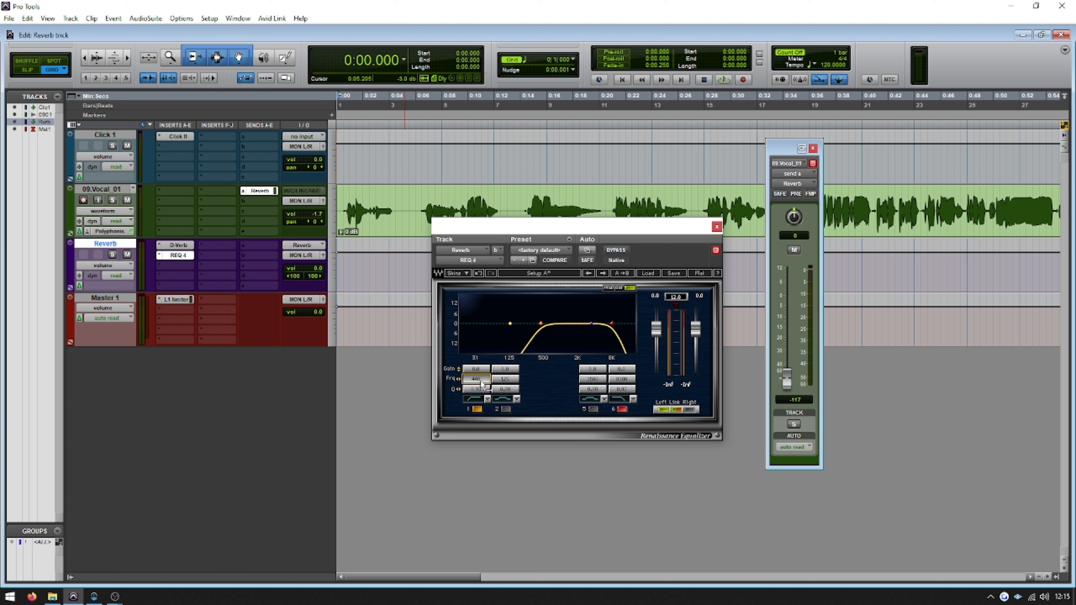
left_click_drag(622, 379, 615, 379)
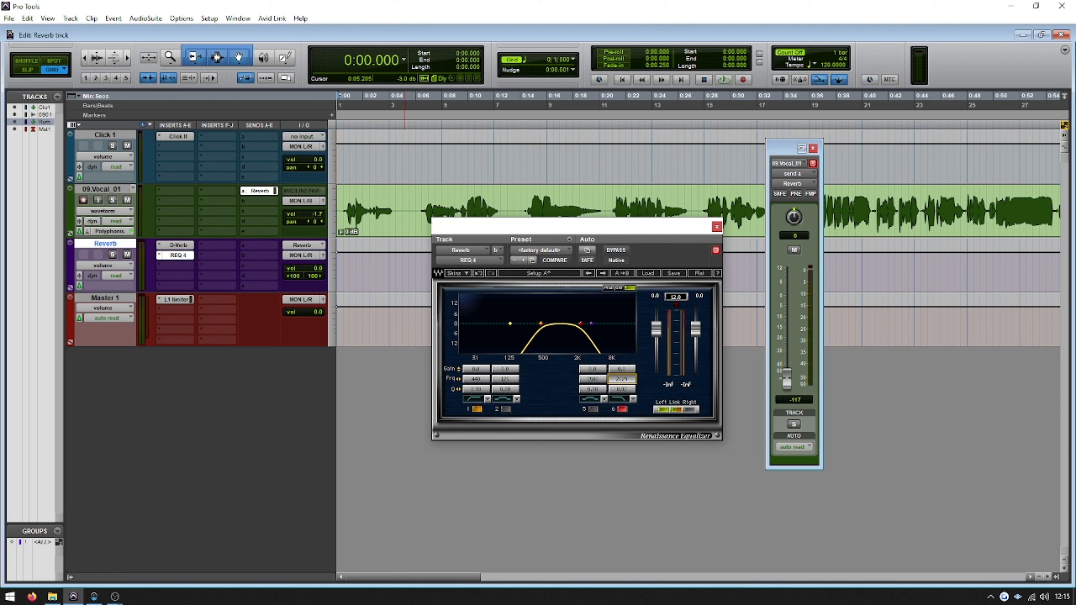
Close the REQ 4 window, reset the vocal's Reverb send to 0.0 dB and audition the vocal from the start
left_click(717, 228)
left_click(789, 382, "alt")
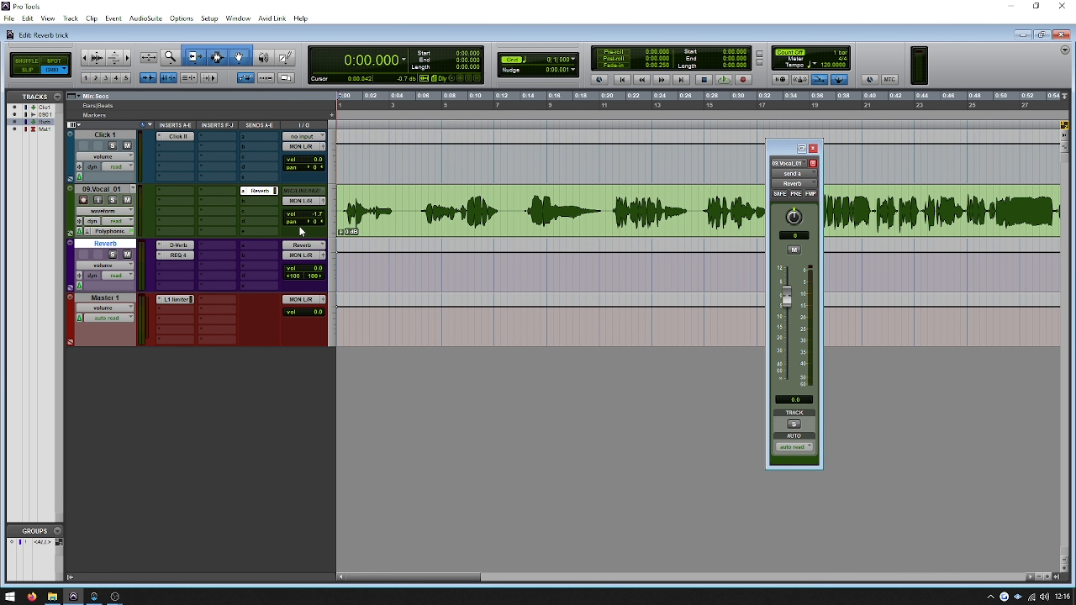
key("space")
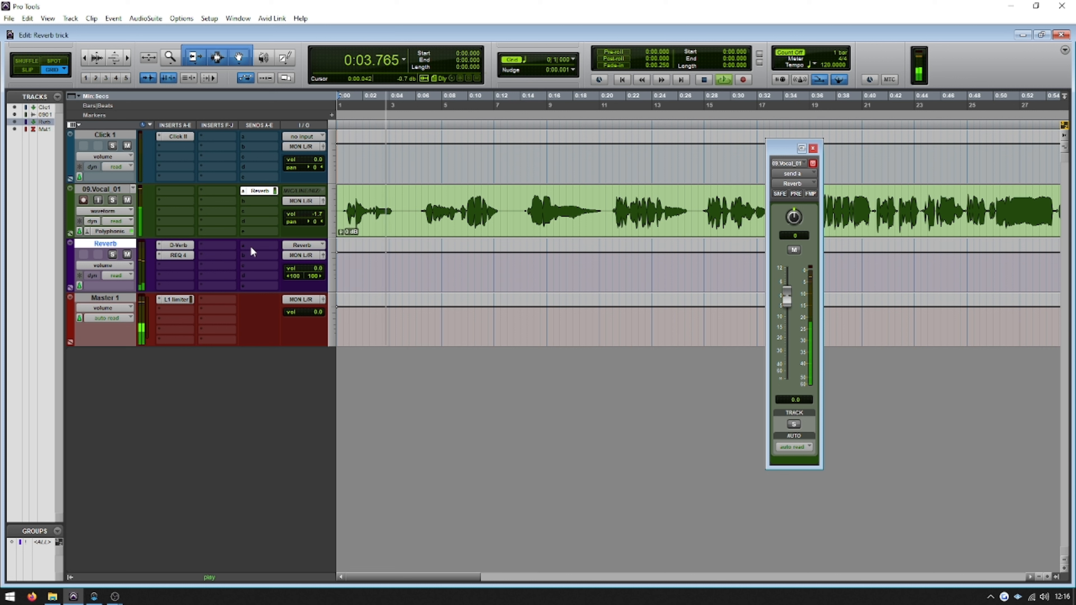
key("space")
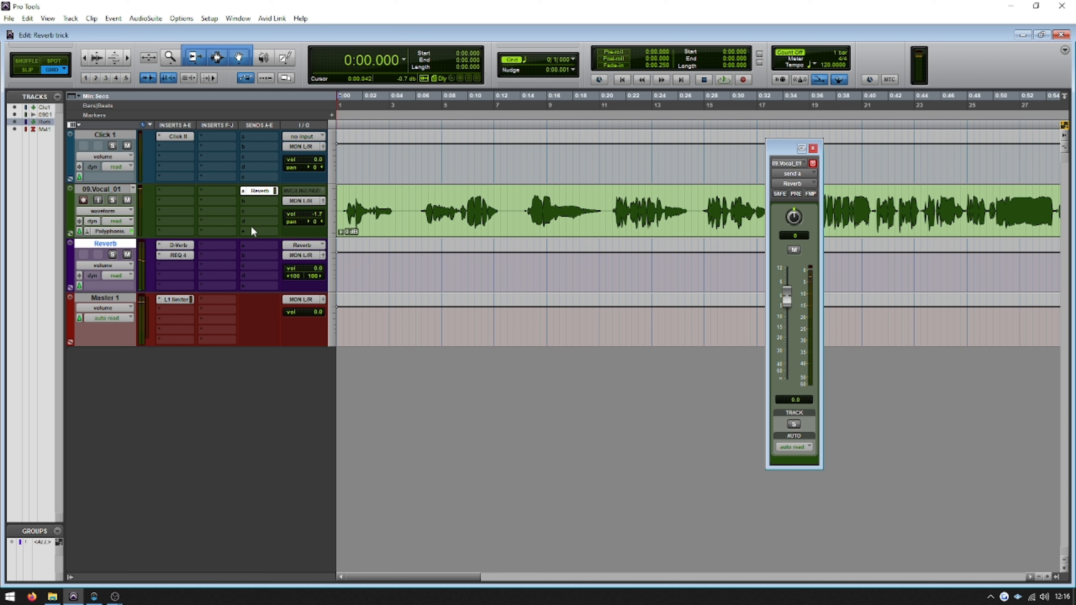
Reopen REQ 4 on the Reverb track and select the first vocal phrase, from about 0:00.5 to 0:04.5
left_click(177, 255)
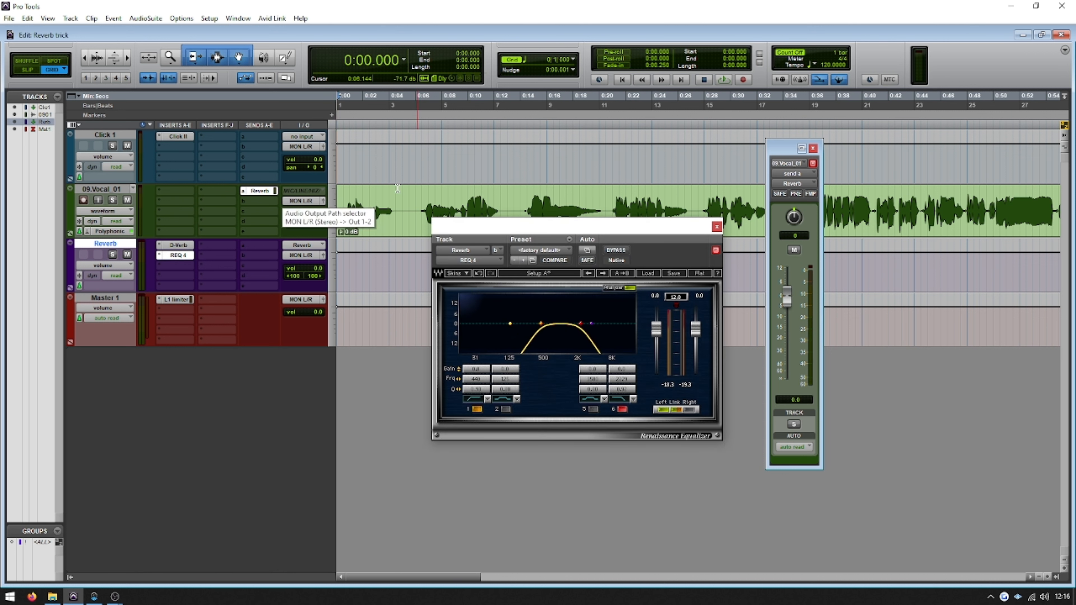
left_click(397, 203)
left_click_drag(398, 204, 344, 199)
Move the REQ 4 window slightly lower and rearrange the Reverb track's inserts so D-Verb occupies slot b and REQ 4 slot c
left_click_drag(608, 228, 602, 241)
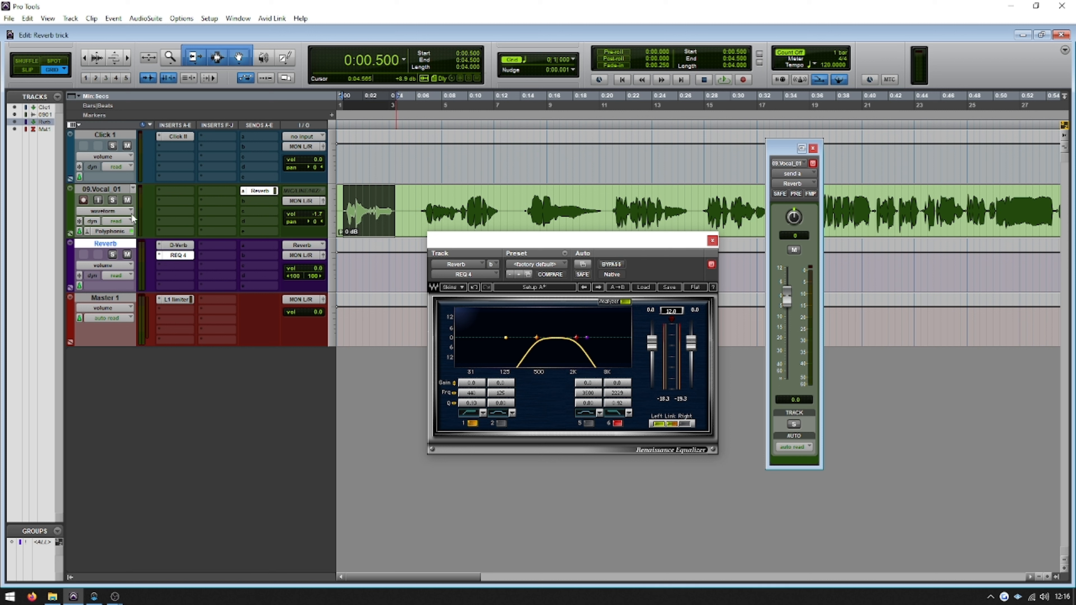
mouse_move(176, 246)
left_mouse_down()
mouse_move(177, 265)
mouse_move(183, 245)
left_mouse_up()
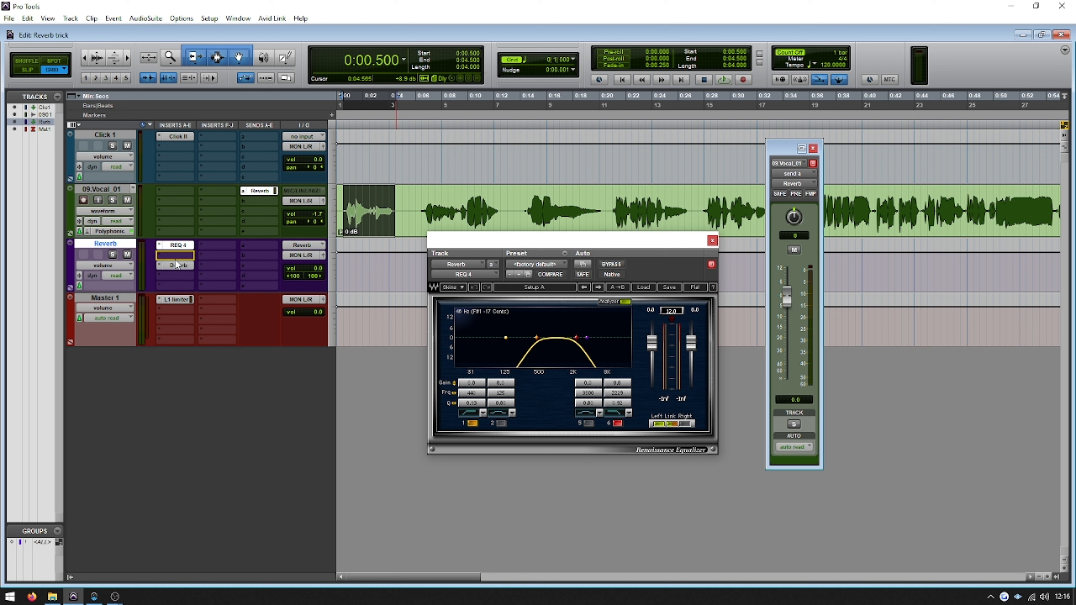
left_click_drag(178, 270, 178, 270)
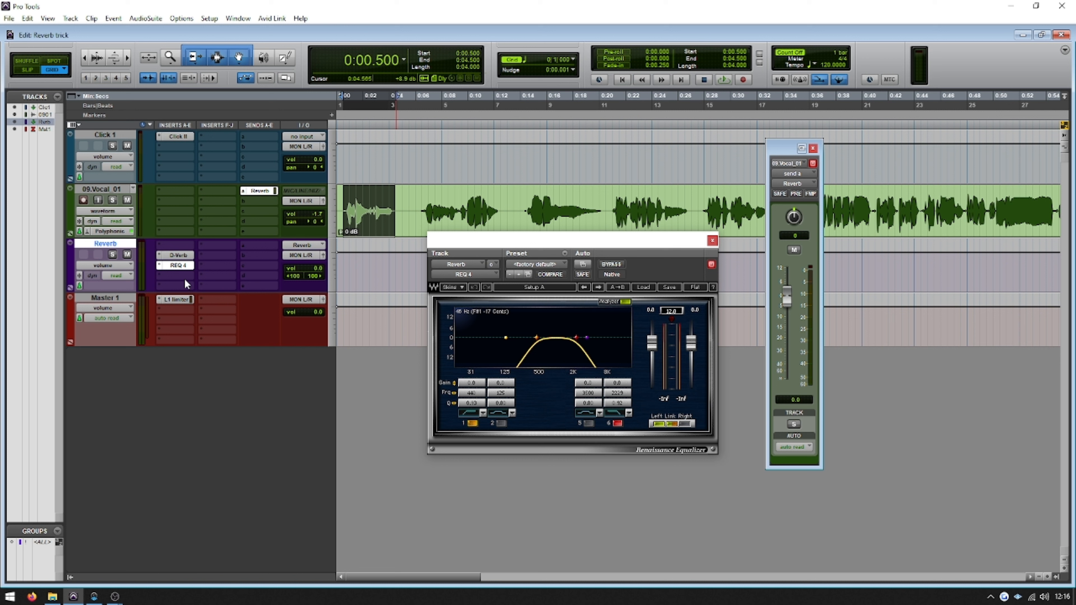
Insert the stereo BF-76 compressor directly after REQ 4 on the Reverb track and move its window slightly lower
left_click(165, 275)
mouse_move(191, 333)
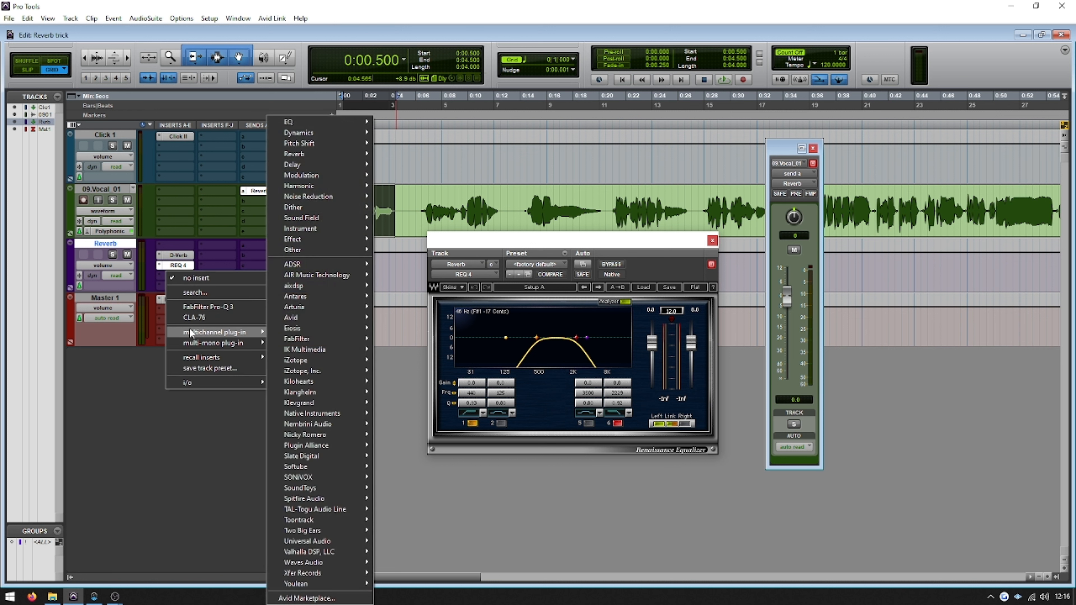
mouse_move(313, 132)
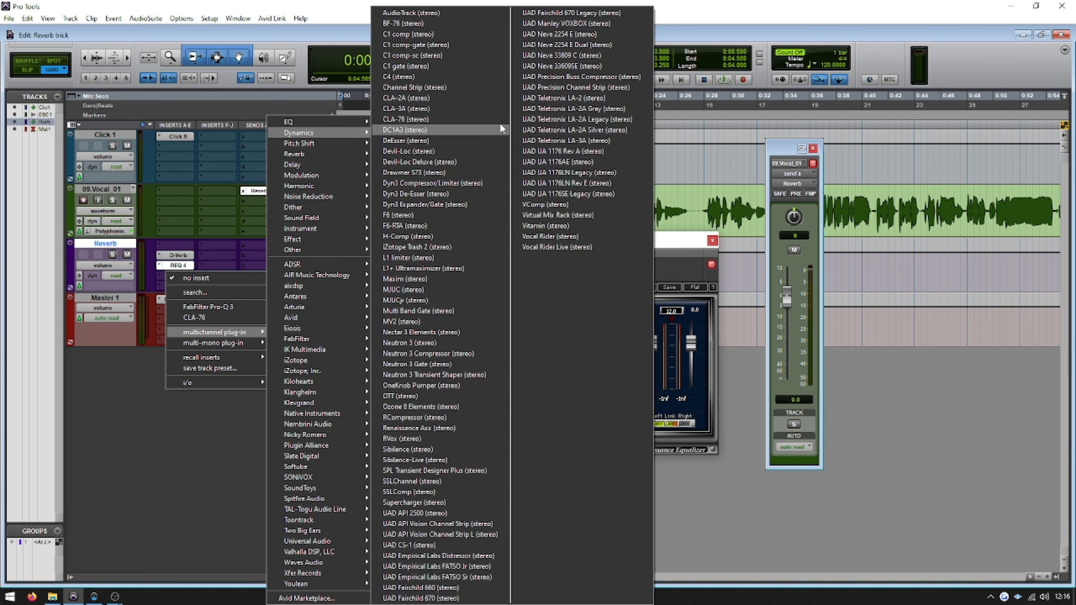
left_click(459, 24)
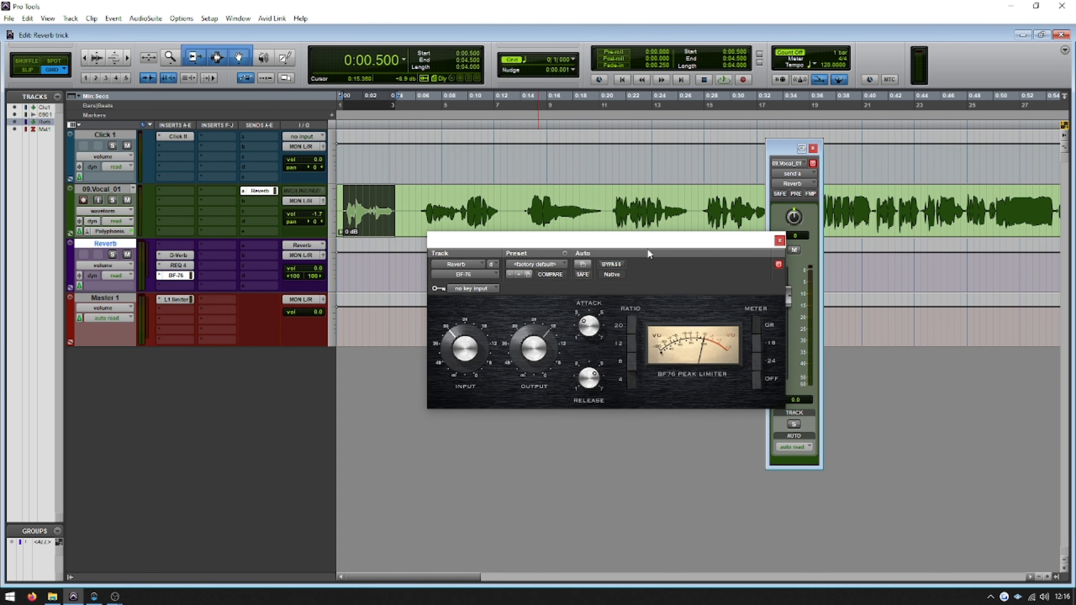
left_click_drag(648, 248, 638, 263)
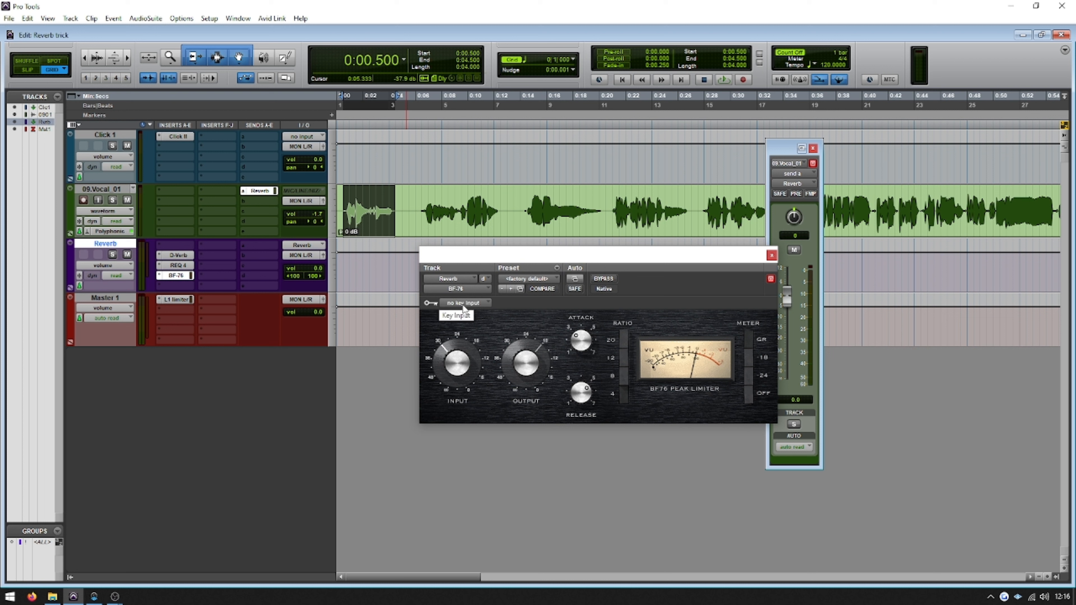
Assign the mono Vox Side Chain bus to send b of the 09.Vocal_01 track
left_click(250, 202)
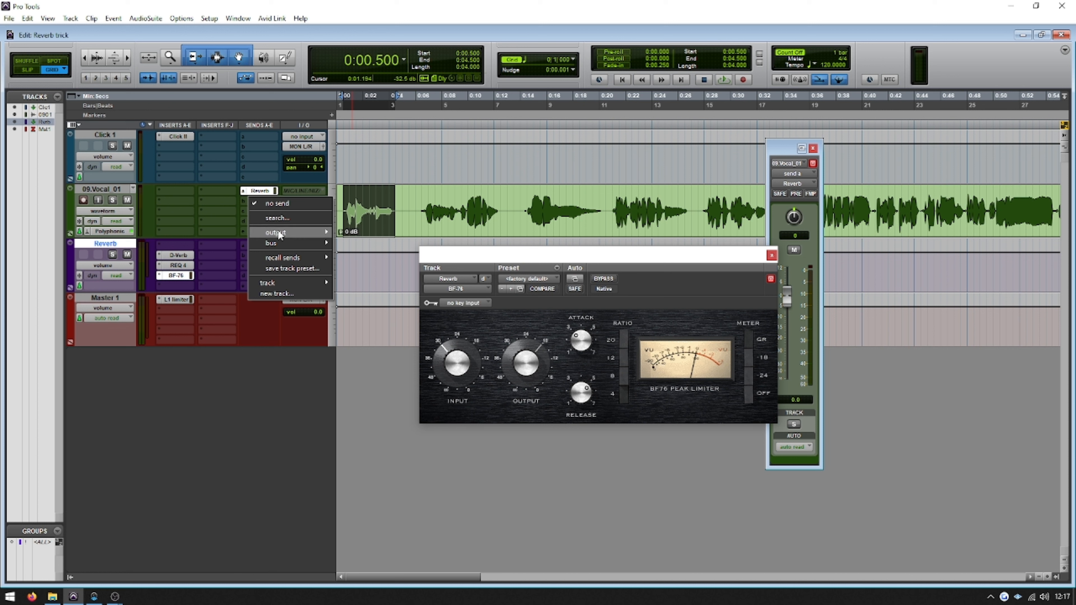
mouse_move(278, 233)
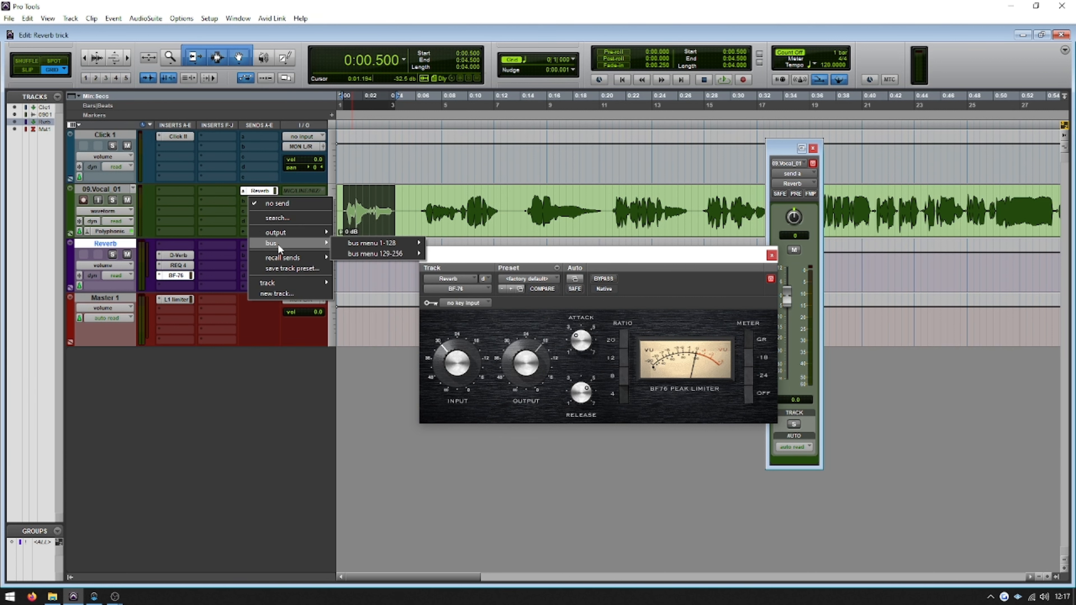
mouse_move(390, 242)
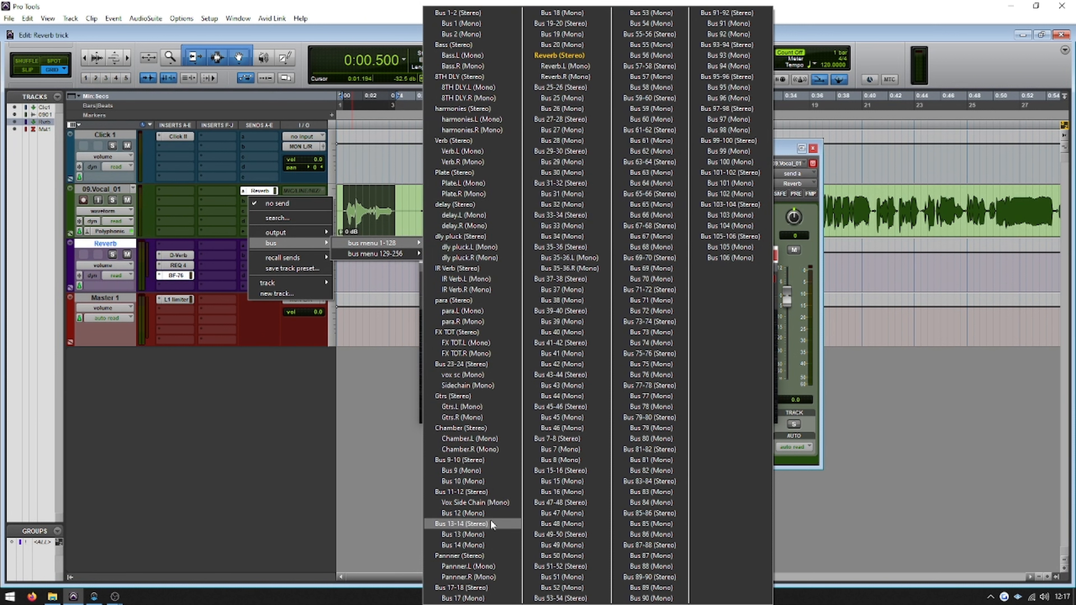
left_click(490, 502)
Set BF-76's key input to the mono vox sc bus
left_click(467, 305)
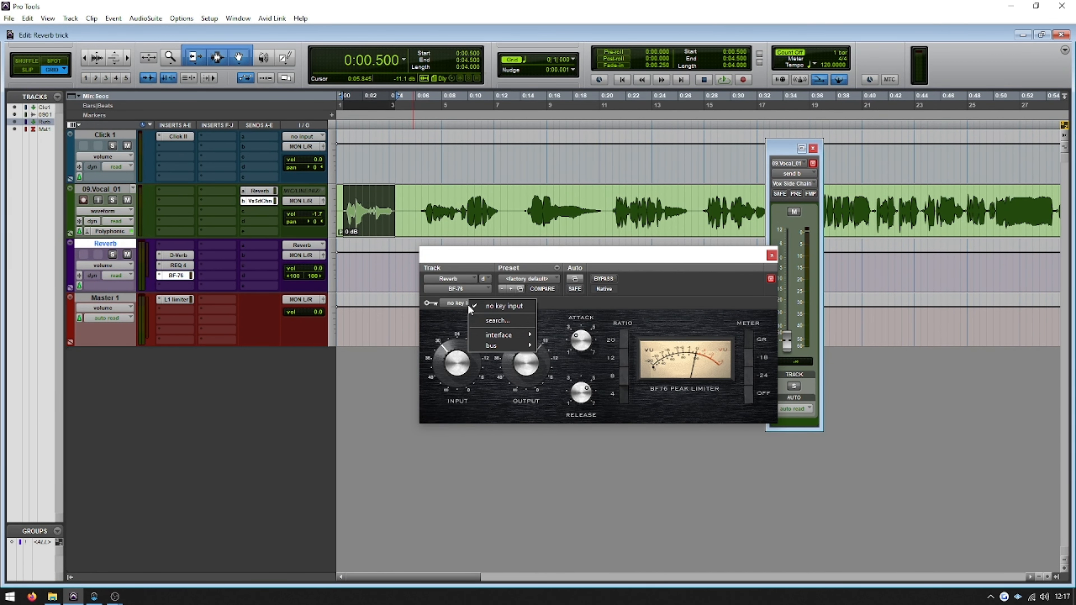
mouse_move(483, 349)
mouse_move(545, 347)
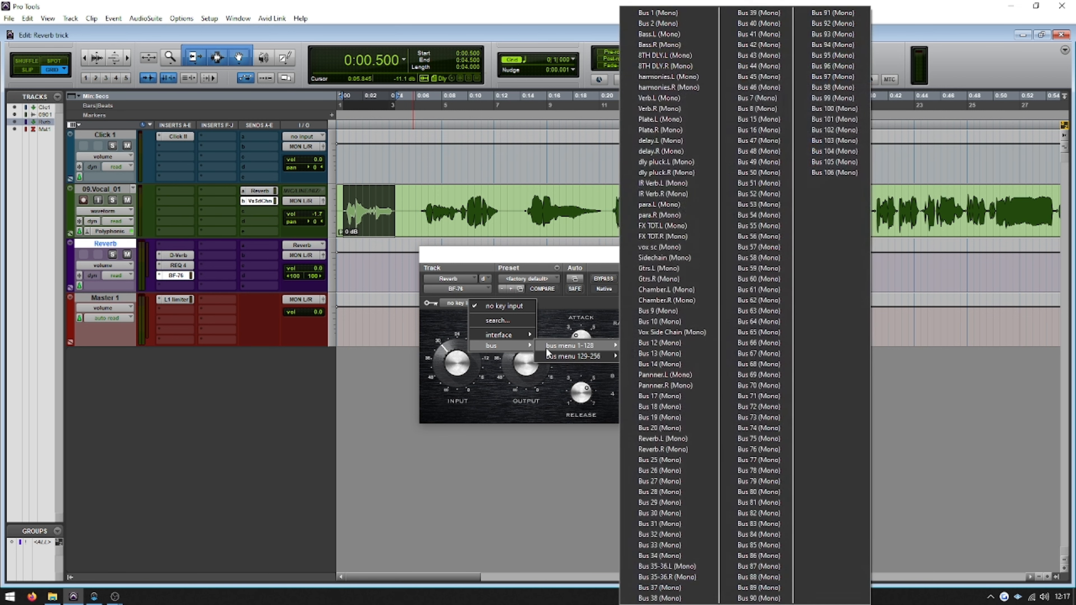
left_click(674, 249)
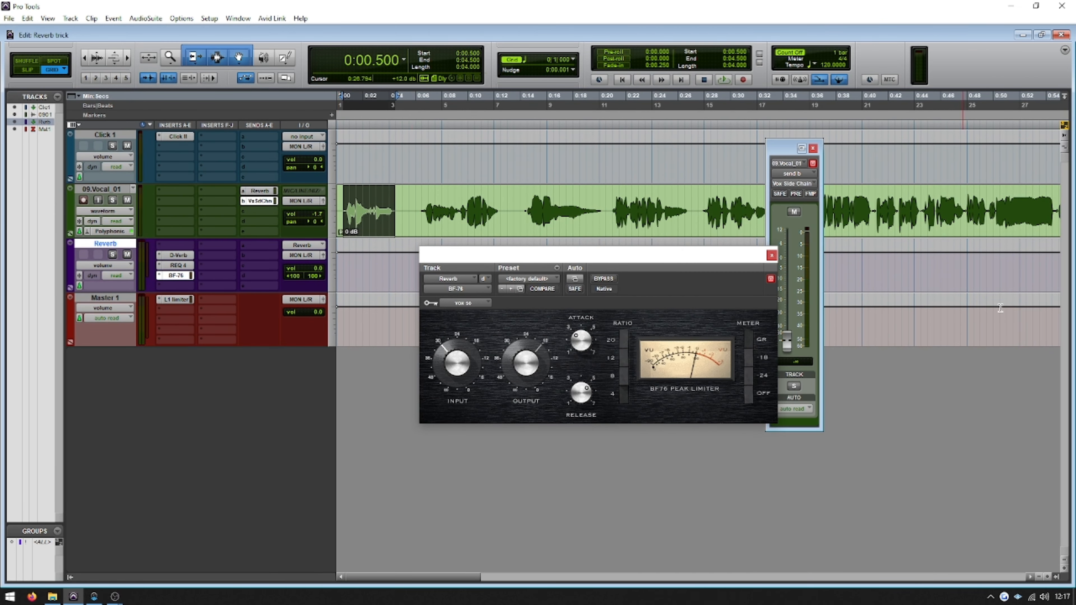
Set the vocal's Vox Side Chain send level to 0.0 dB and audition the selected phrase
left_click(787, 341, "alt")
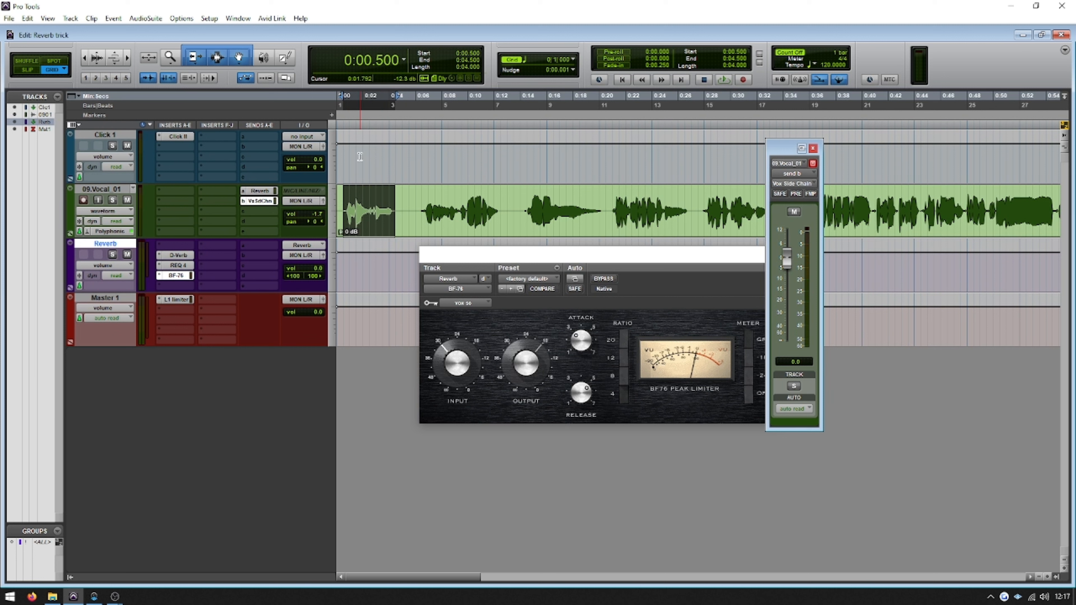
key("space")
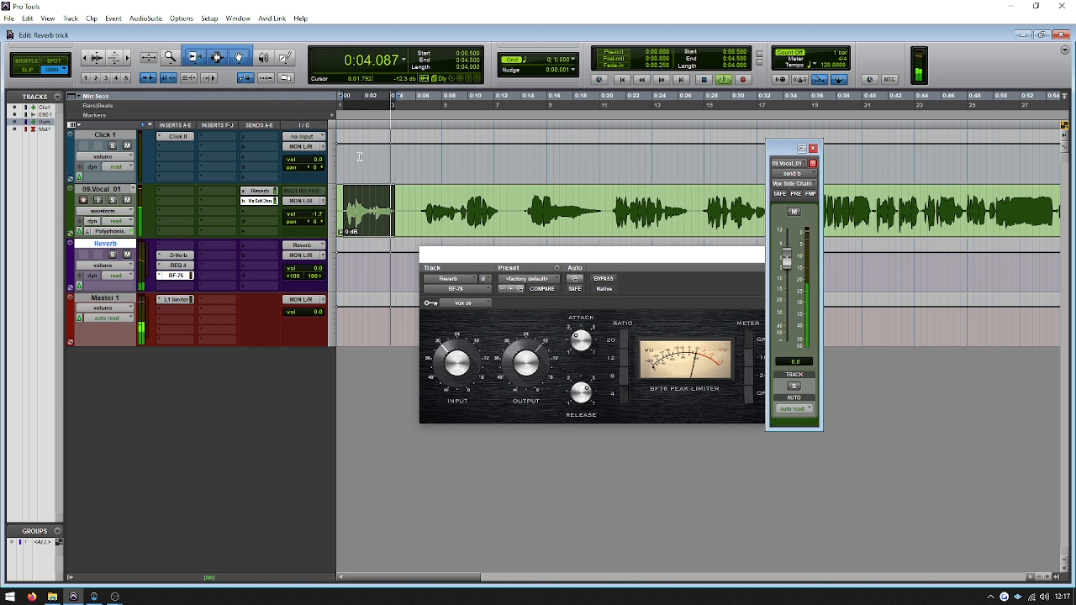
key("space")
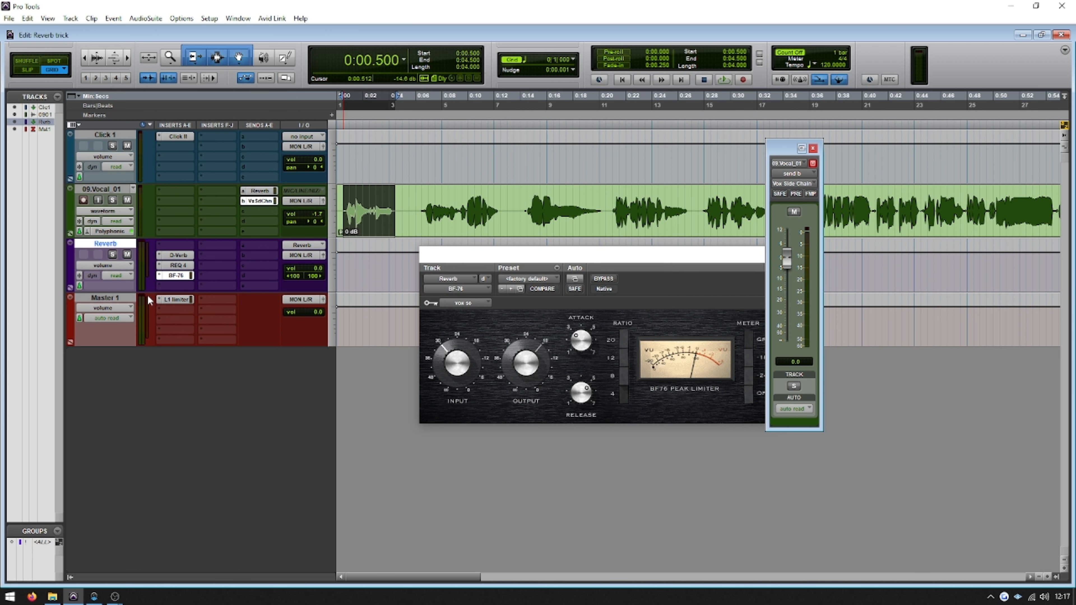
Set BF-76's key input to the mono Vox Side Chain bus and audition the compressor on the selected phrase
left_click(175, 276)
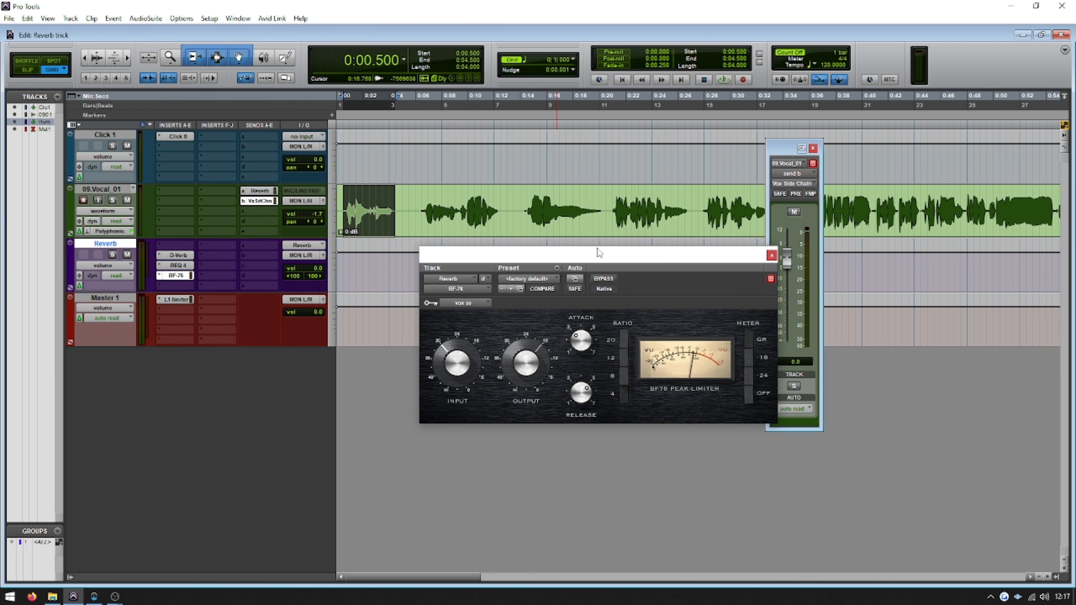
left_click(453, 304)
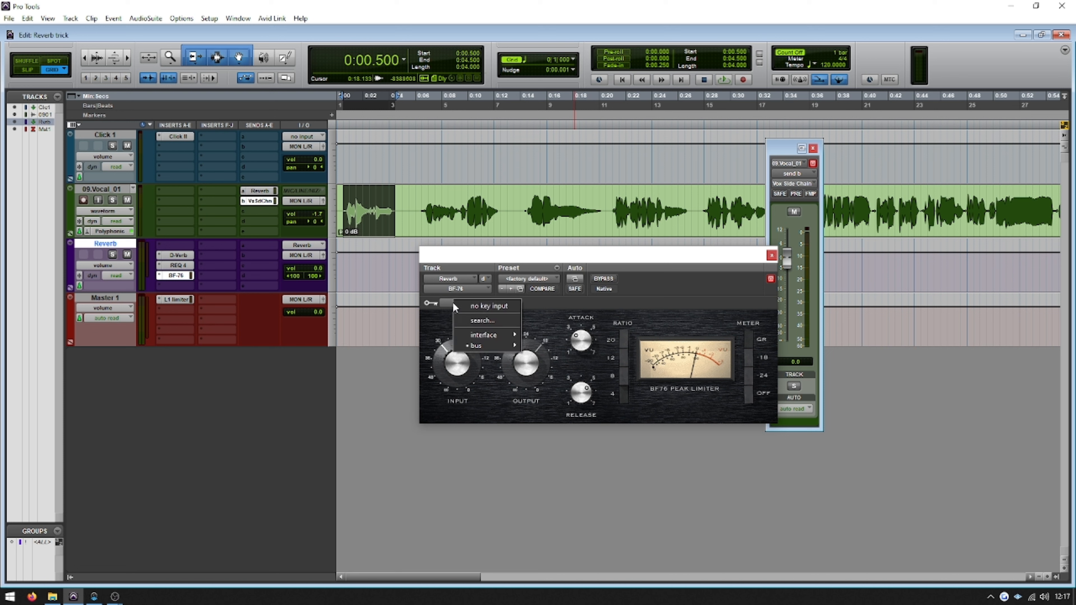
mouse_move(495, 344)
mouse_move(577, 347)
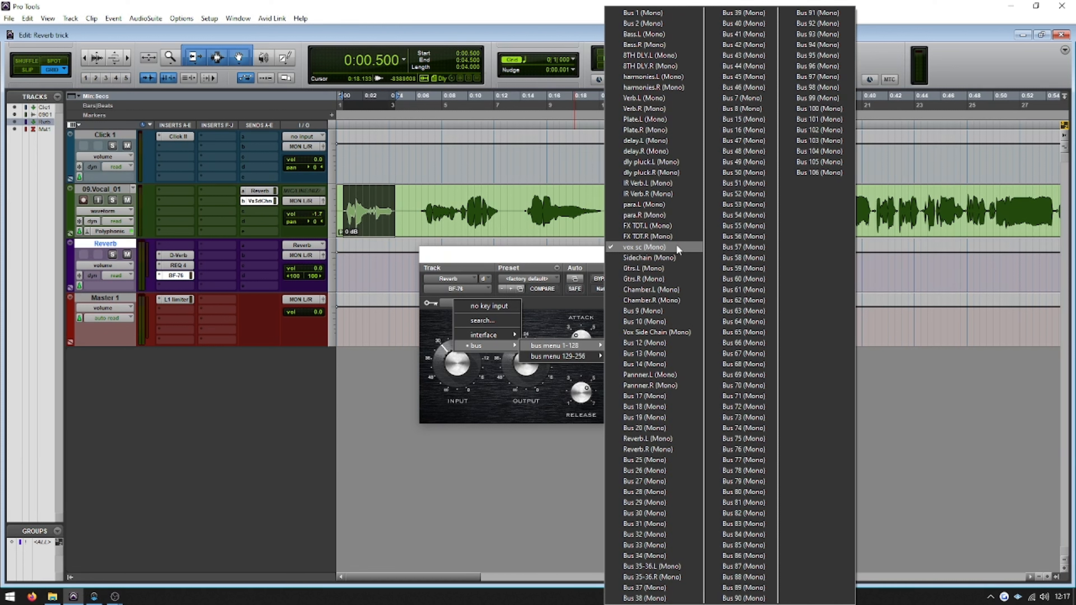
left_click(673, 332)
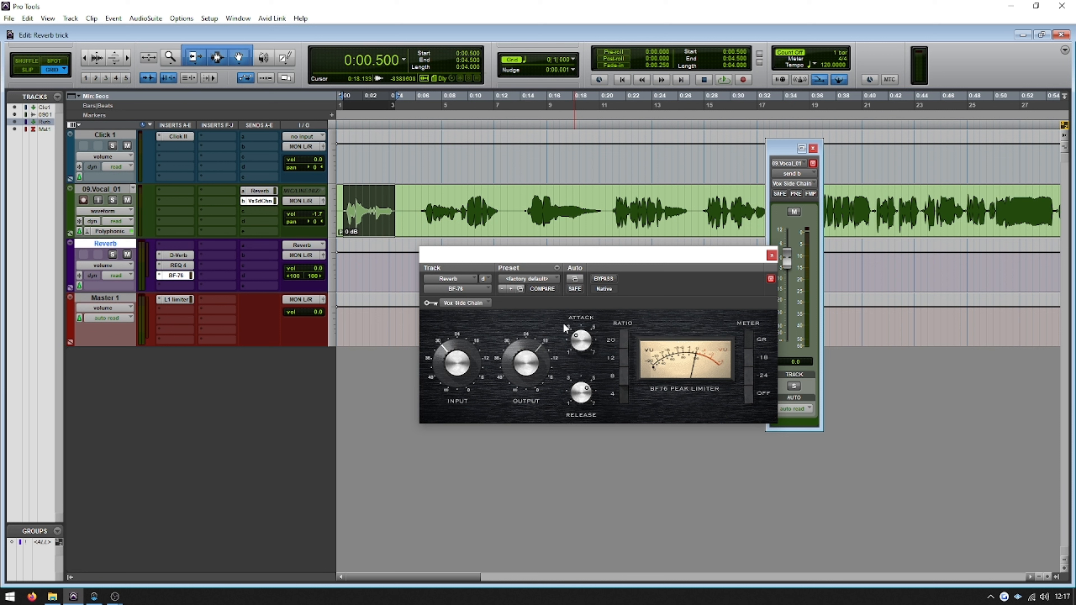
key("space")
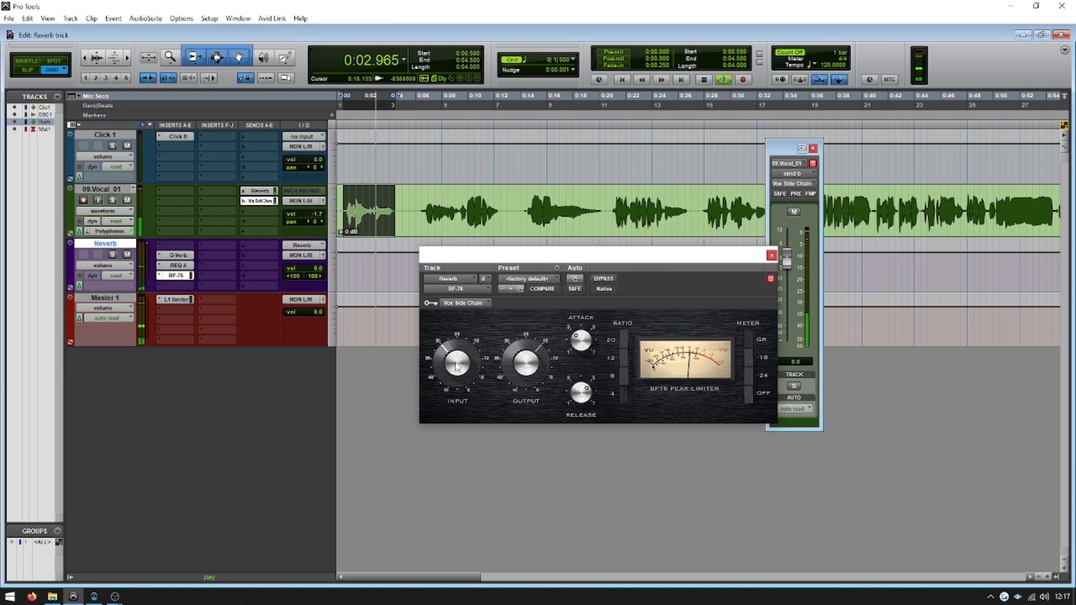
key("space")
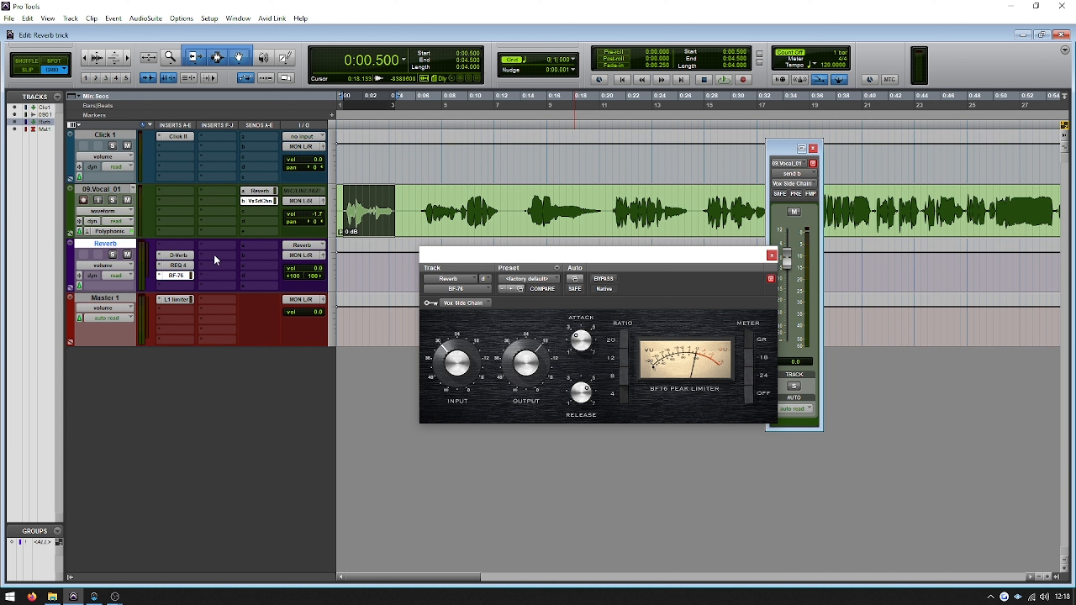
Select the vocal gap from about 0:04.5 to 0:06.5, and audition the ducked reverb from the session start
left_click(394, 192)
left_click_drag(394, 193, 422, 185)
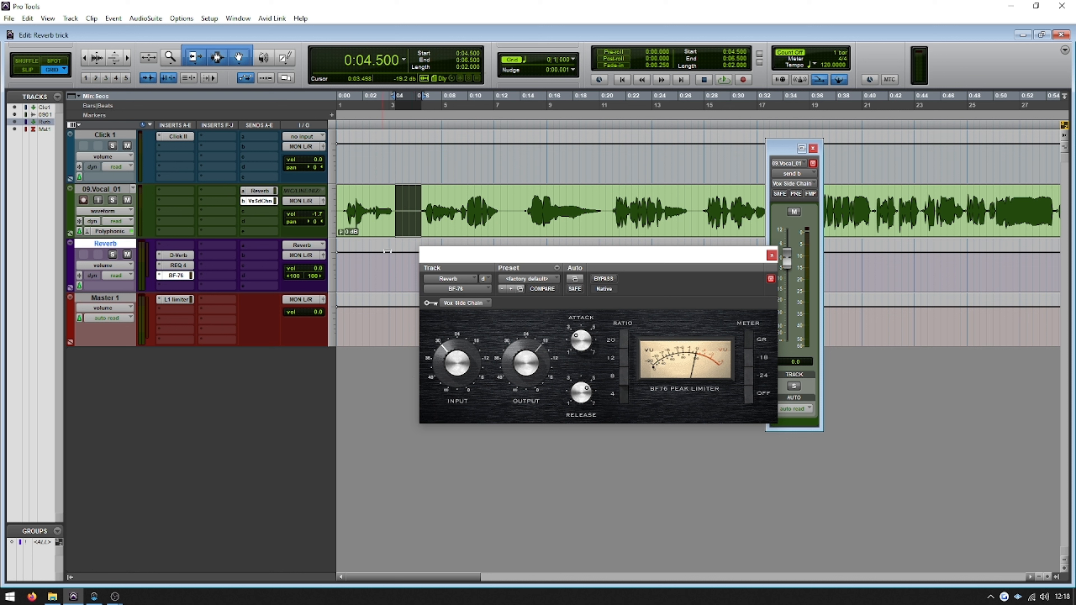
key("Return")
key("space")
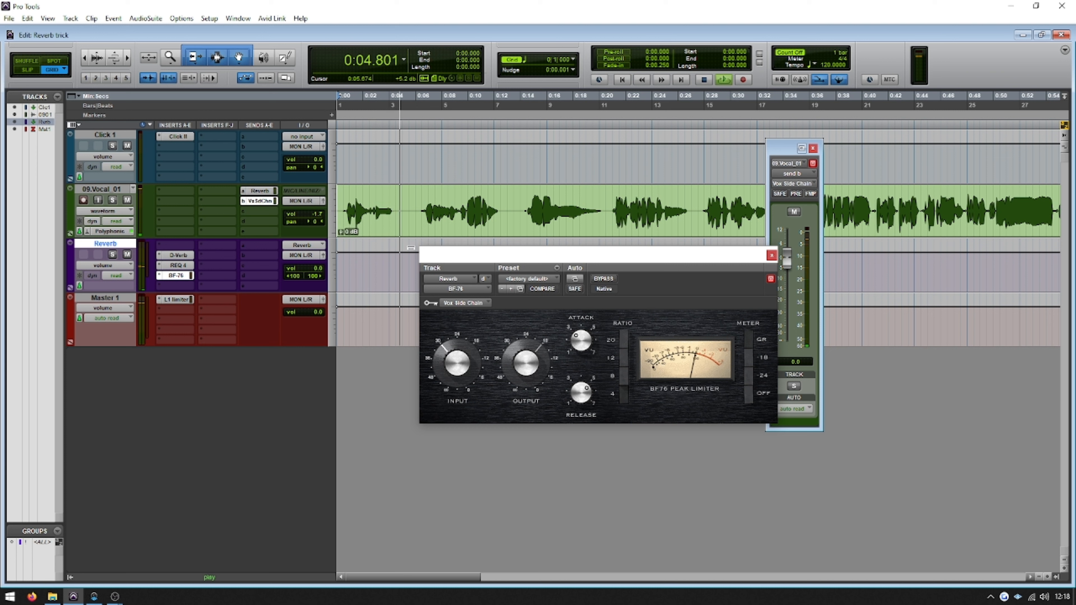
key("space")
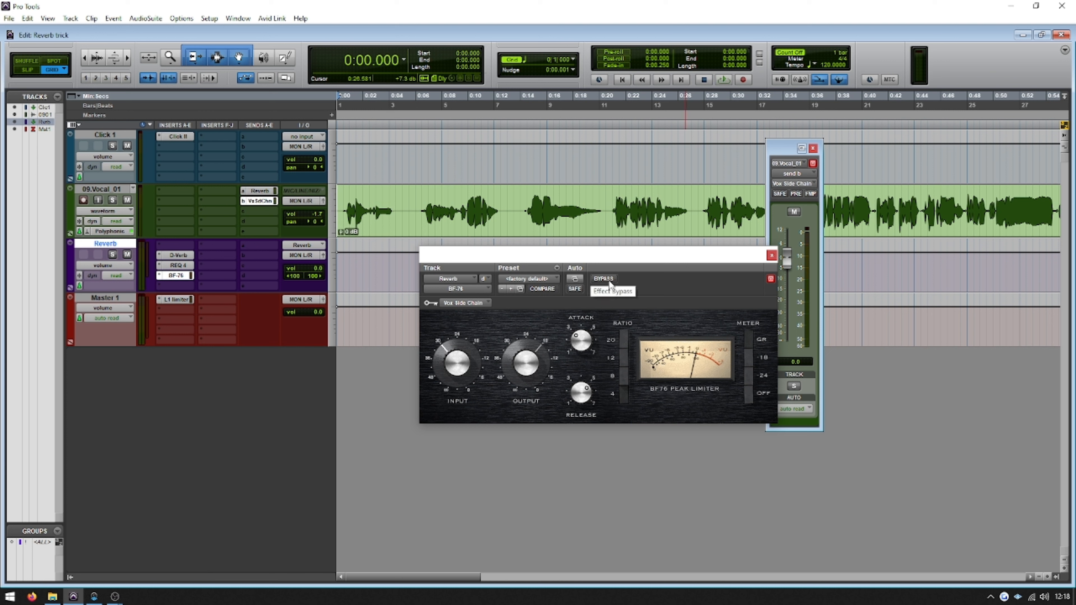
Bypass BF-76, audition the vocal from the start without ducking, and re-enable the compressor
left_click(603, 279)
key("space")
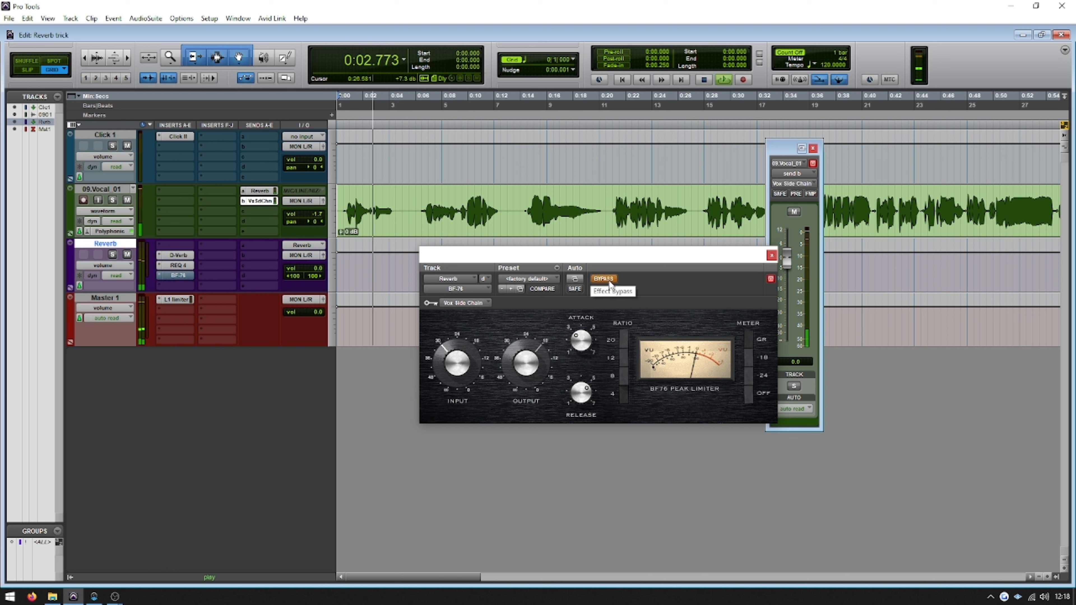
key("space")
left_click(610, 281)
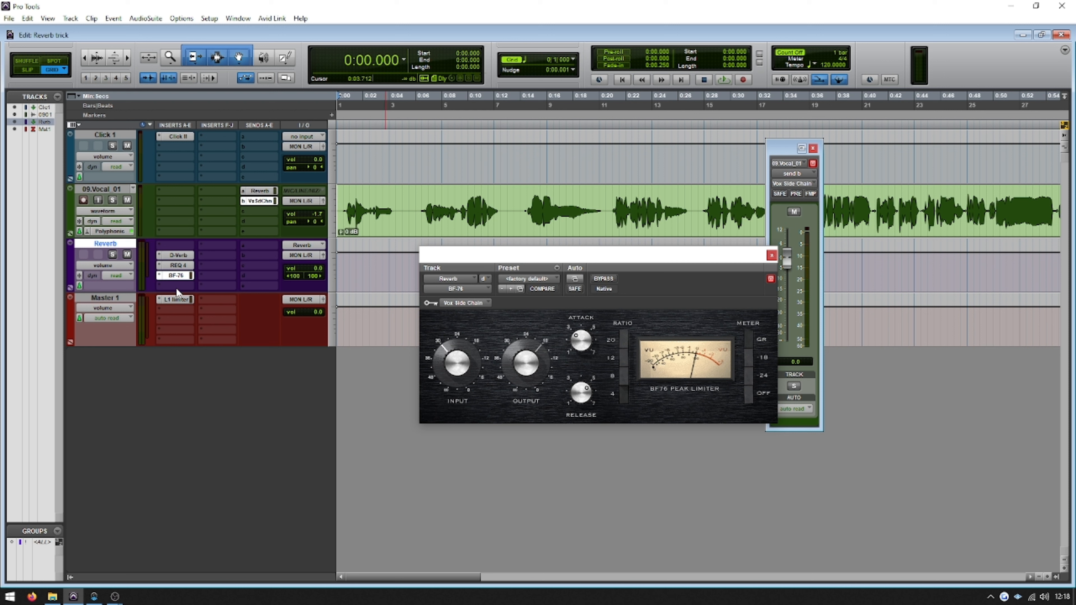
Insert the stereo AIR Flanger directly after BF-76 on the Reverb track
left_click(161, 284)
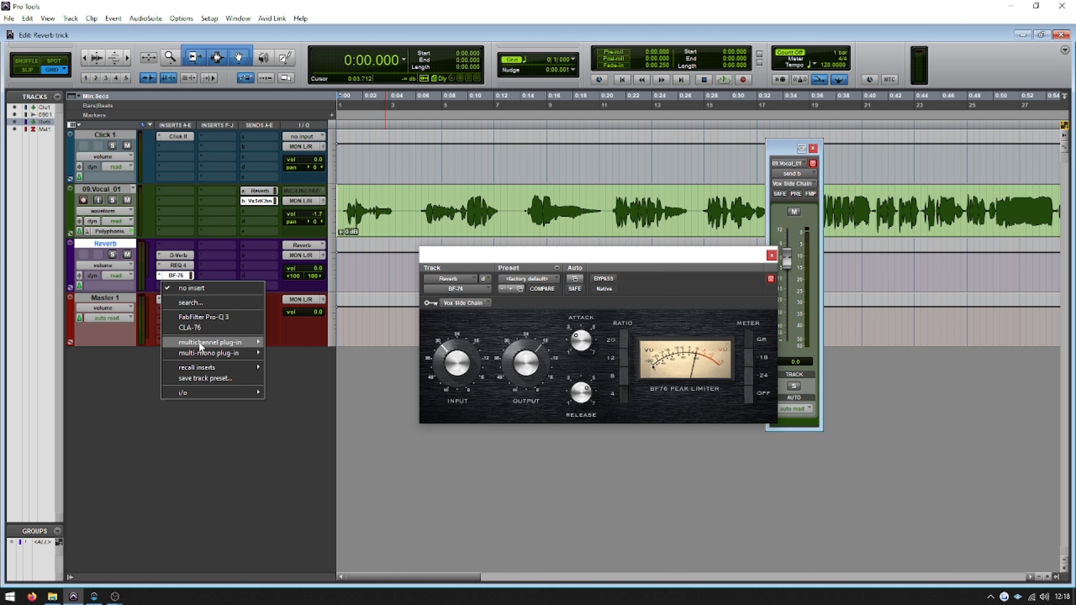
mouse_move(198, 342)
mouse_move(323, 131)
mouse_move(315, 176)
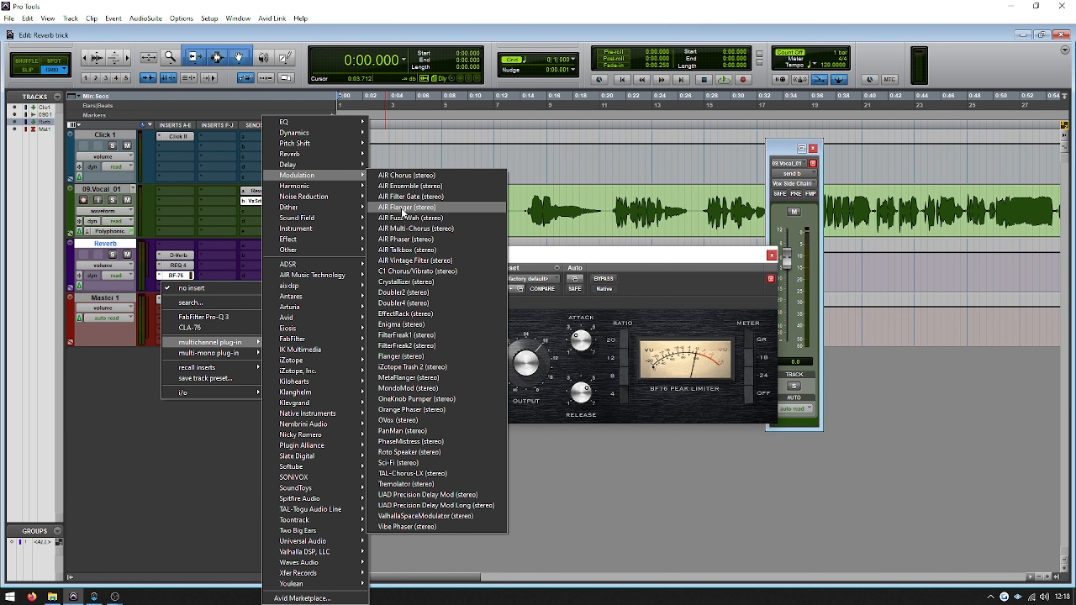
left_click(410, 207)
Raise AIR Flanger's mix to about 68% and audition the vocal from the start
left_click_drag(604, 426, 620, 398)
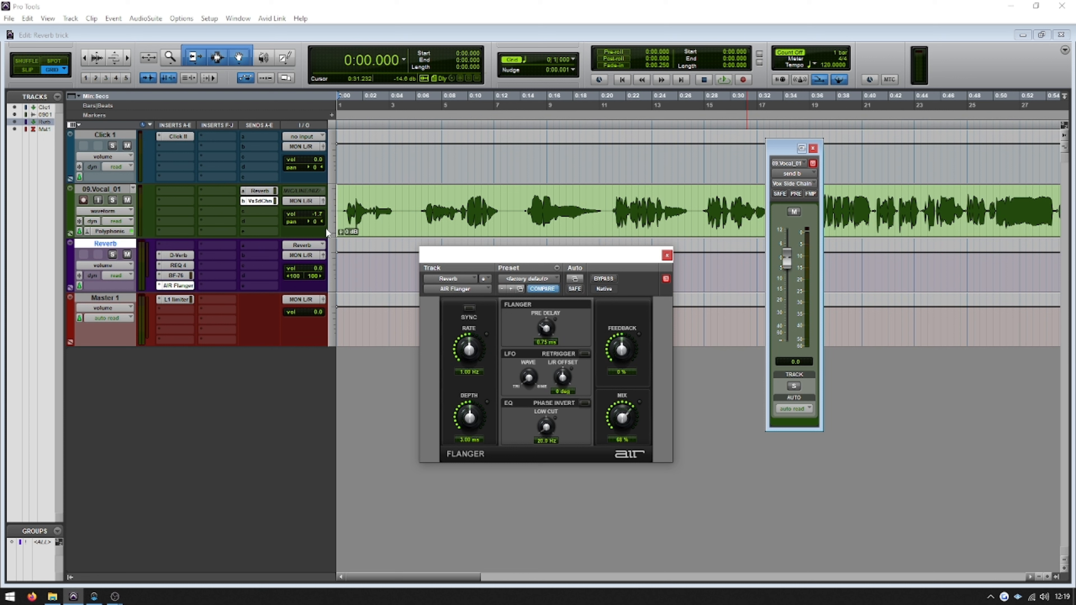
key("space")
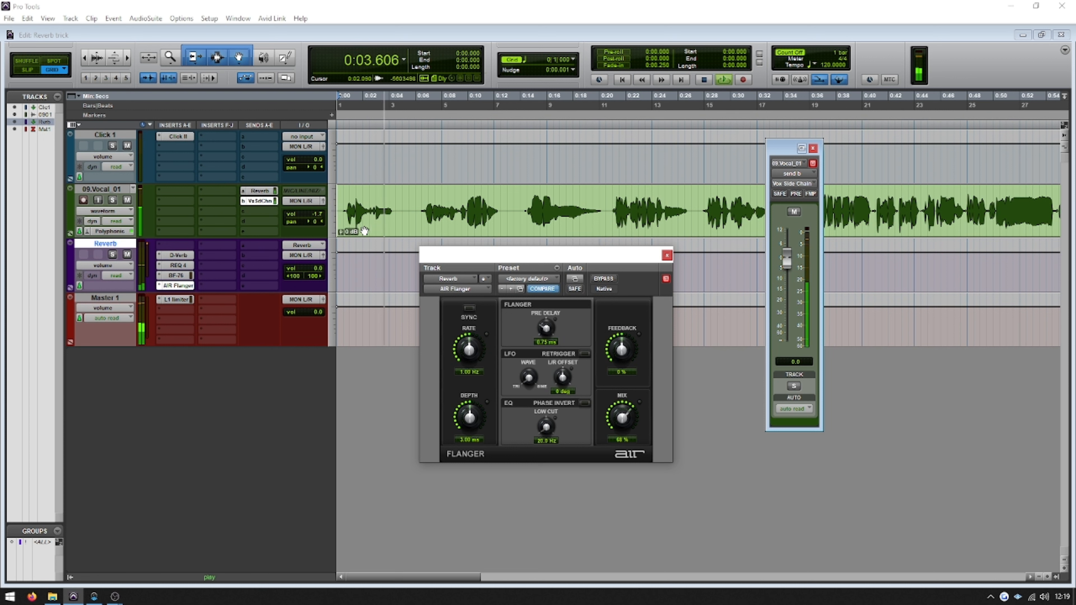
key("space")
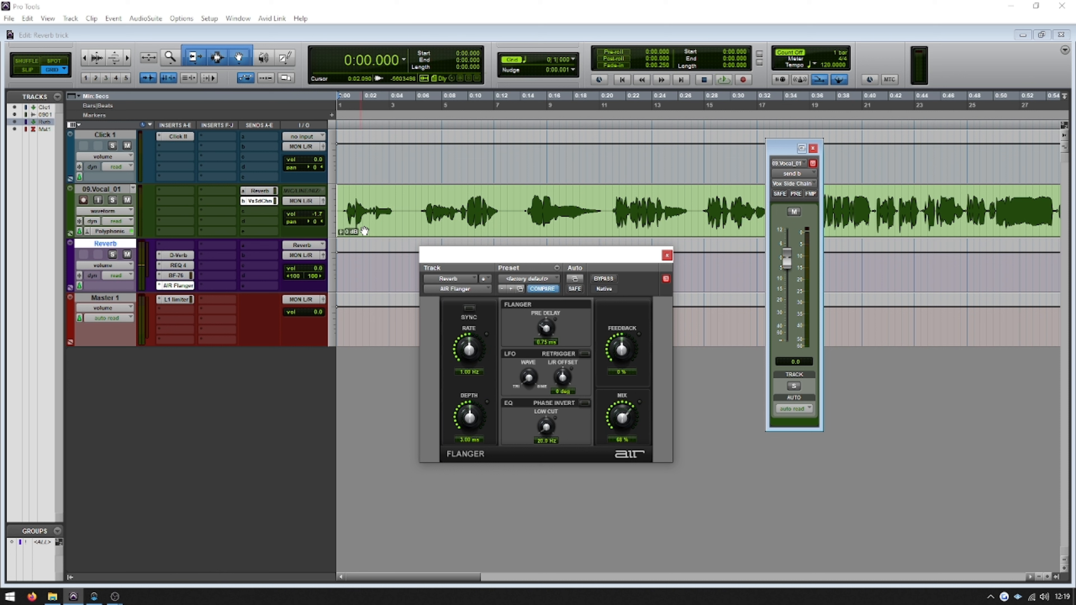
Switch the vocal's Reverb send on send a to pre-fader
left_click(796, 194)
left_click(797, 194)
left_click(265, 191)
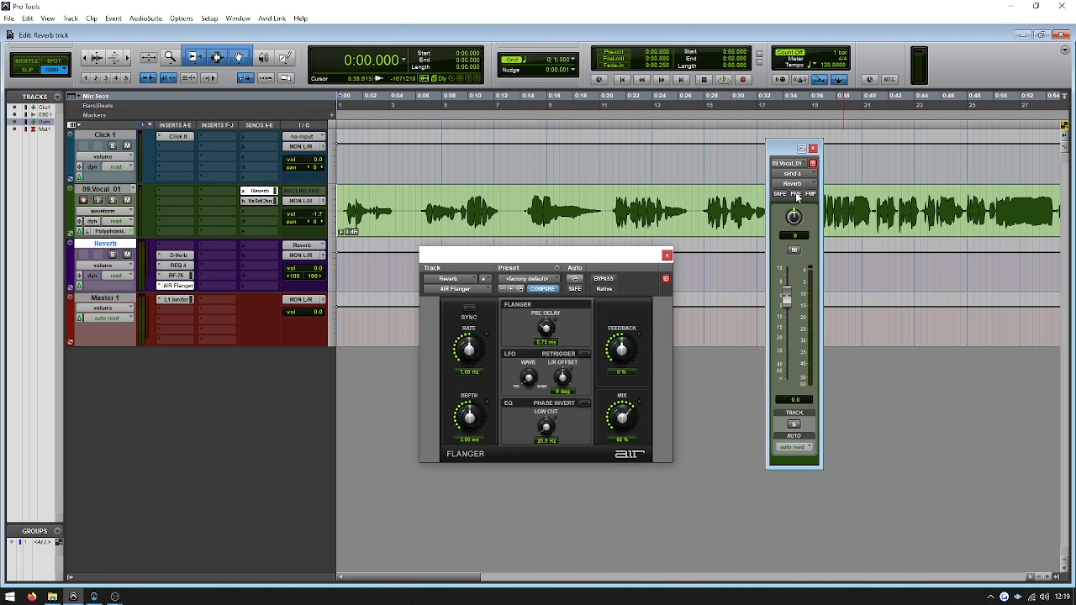
Mute the 09.Vocal_01 track and play the session from the start to hear the reverb alone
left_click(127, 200)
key("space")
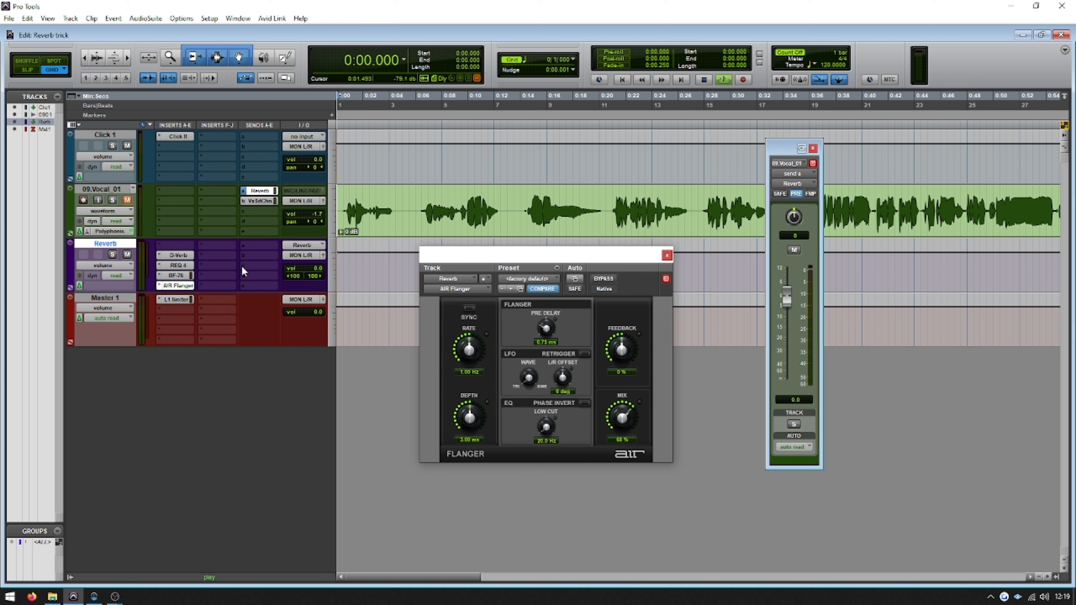